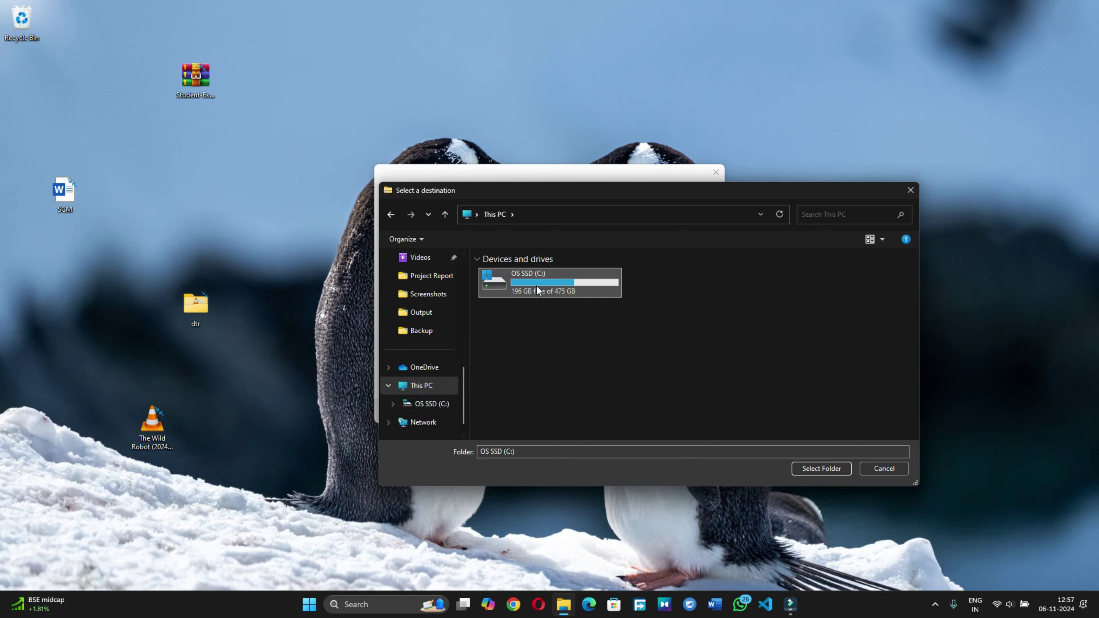
Step: Browse to C:\xampp\htdocs and select it as the zip extraction destination
{"action": "double_click", "coordinate": [536, 286]}
{"action": "left_click", "coordinate": [502, 386]}
{"action": "double_click", "coordinate": [497, 388]}
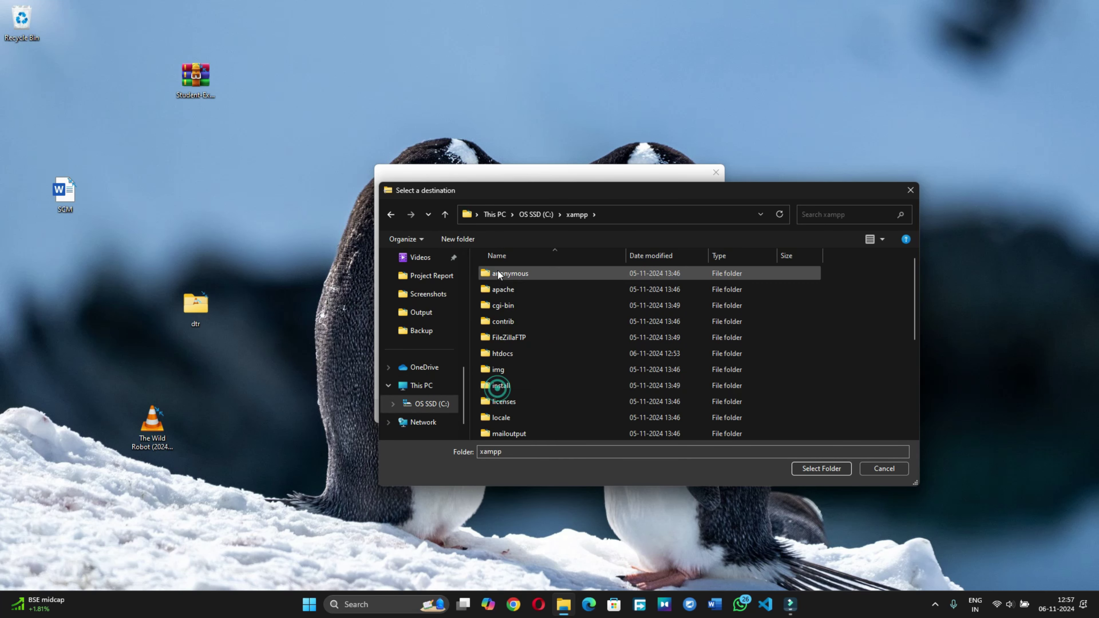
{"action": "left_click", "coordinate": [519, 352]}
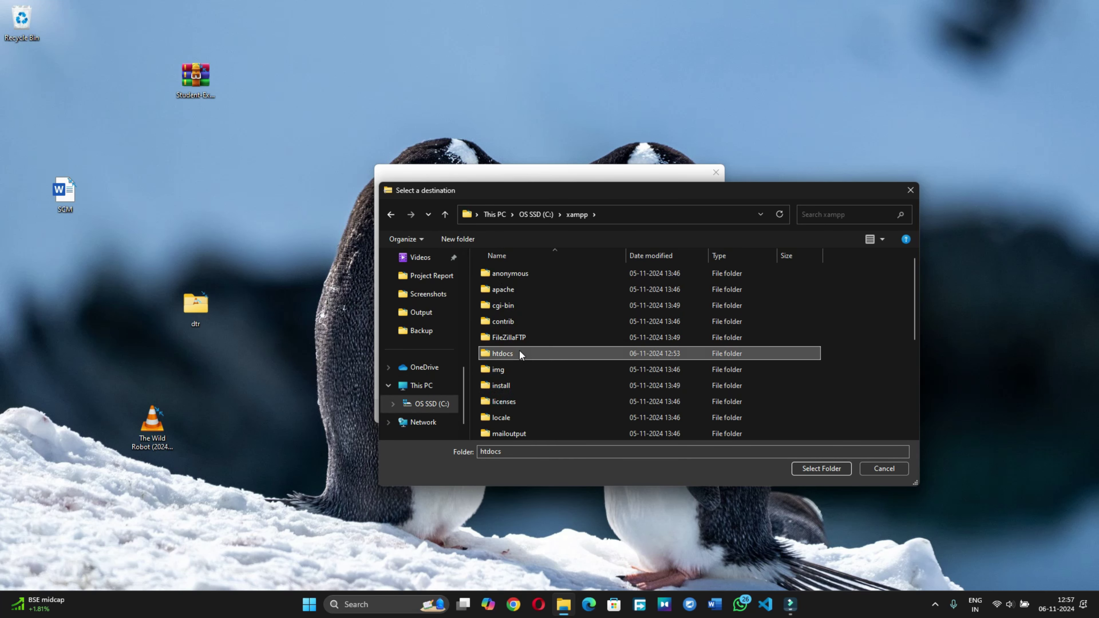
{"action": "left_click", "coordinate": [822, 469]}
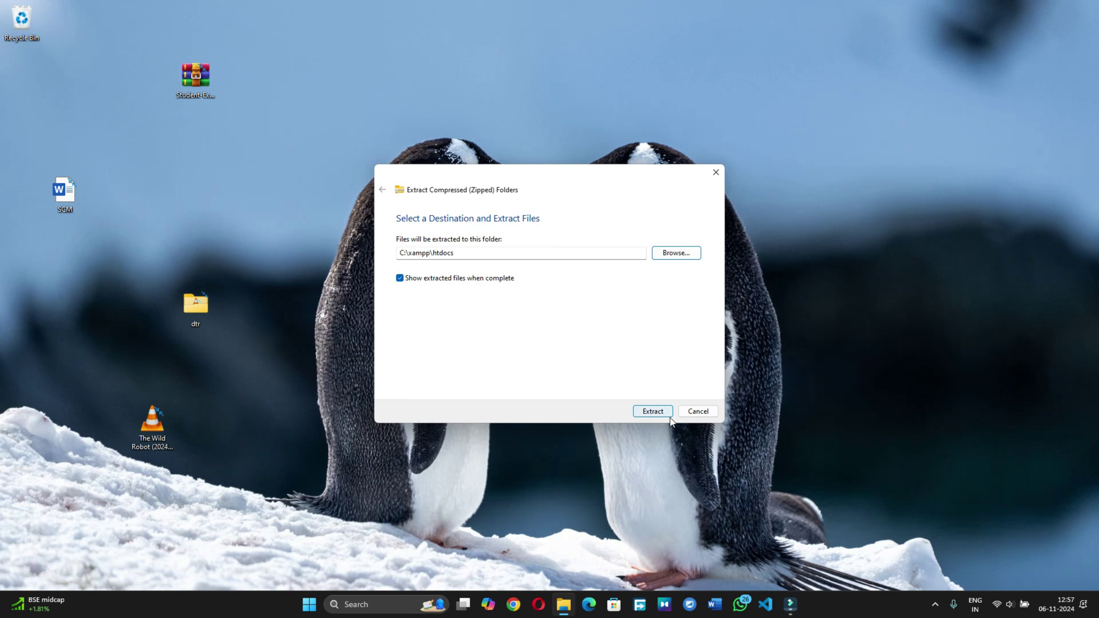
Step: Extract the project into htdocs and open a new Chrome Incognito window
{"action": "left_click", "coordinate": [654, 411]}
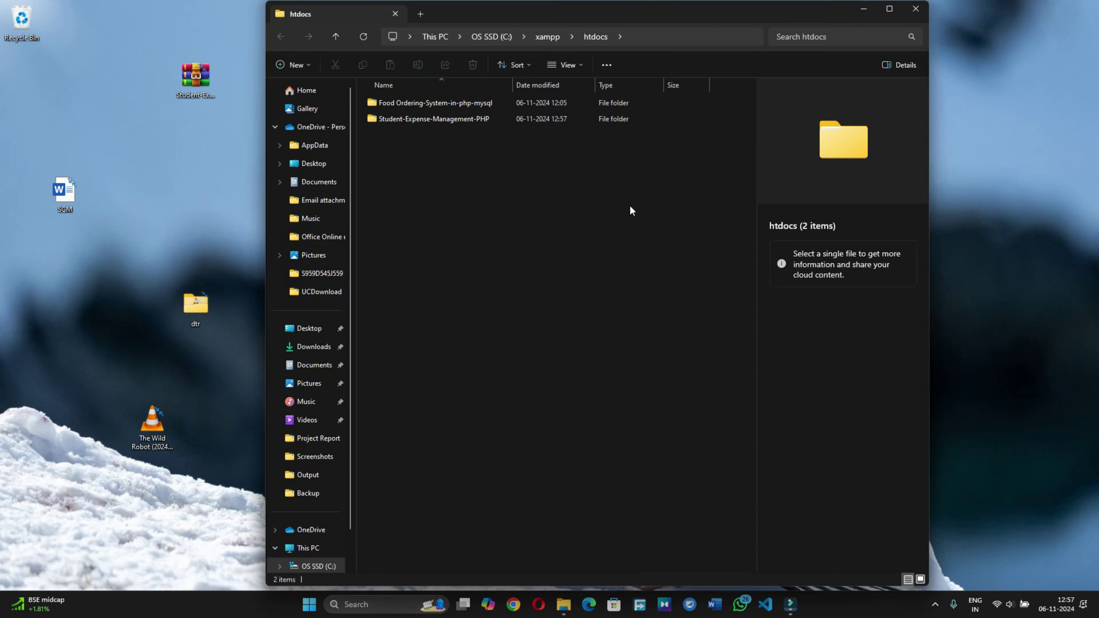
{"action": "left_click", "coordinate": [863, 9]}
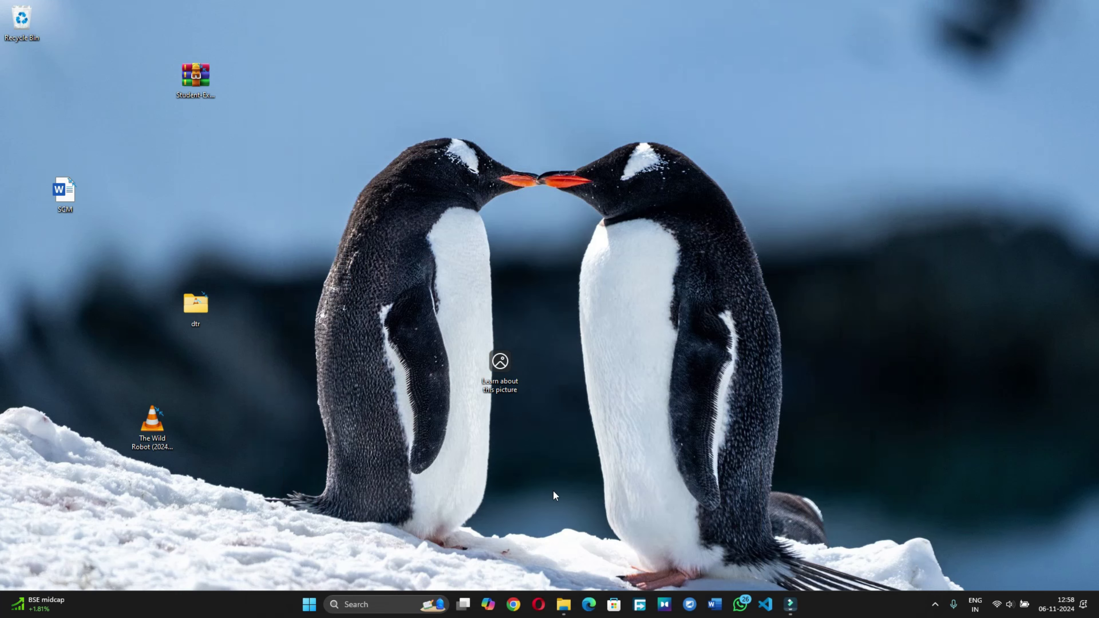
{"action": "left_click", "coordinate": [510, 605]}
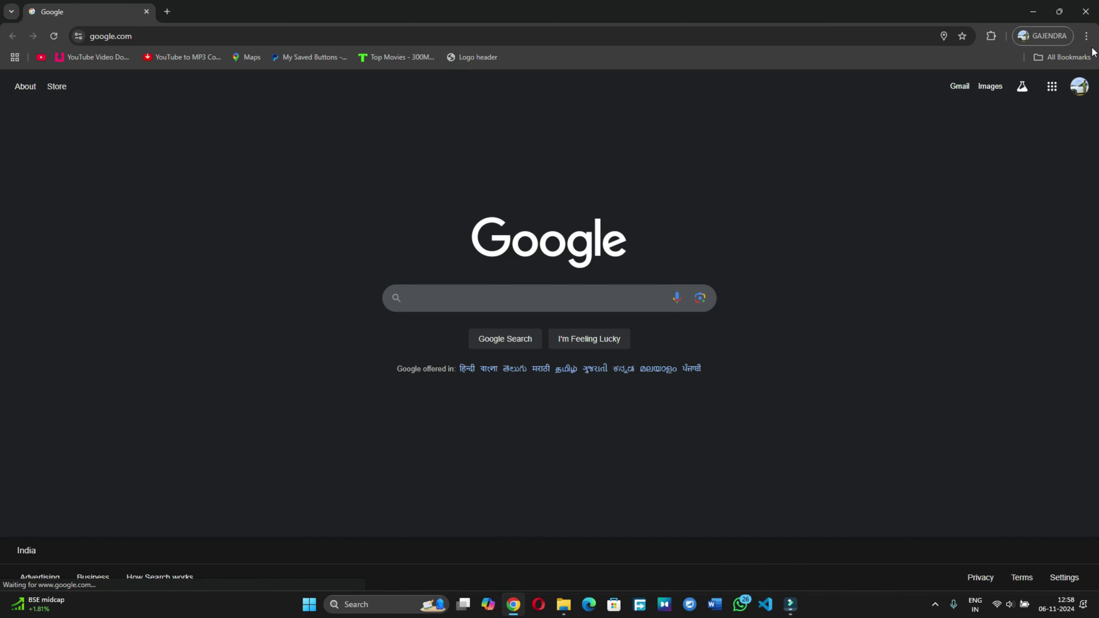
{"action": "left_click", "coordinate": [1086, 36]}
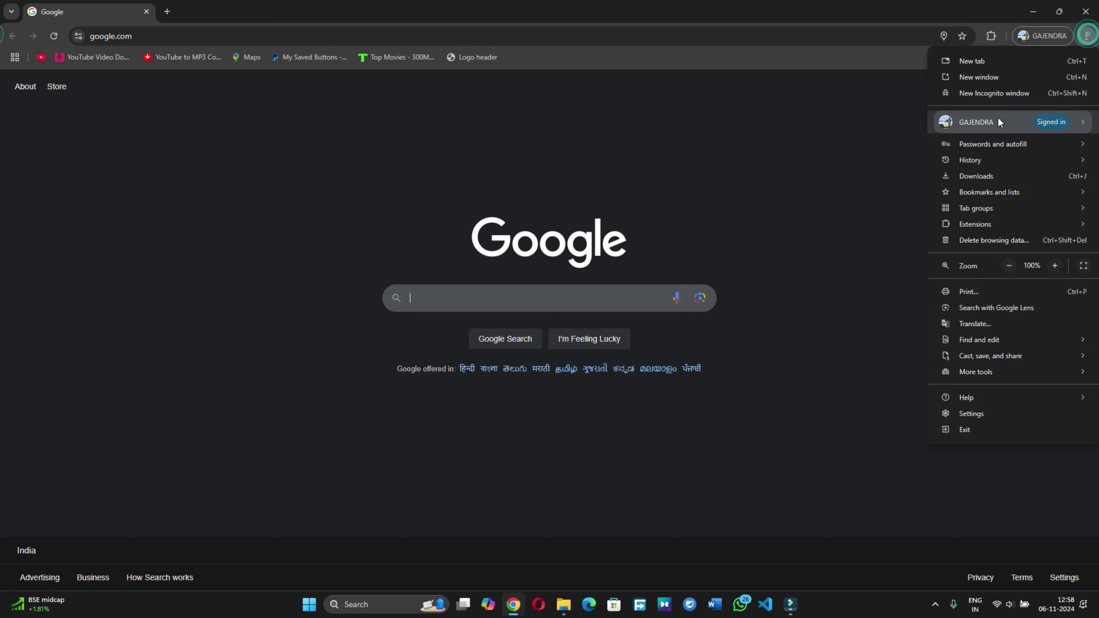
{"action": "left_click", "coordinate": [994, 94]}
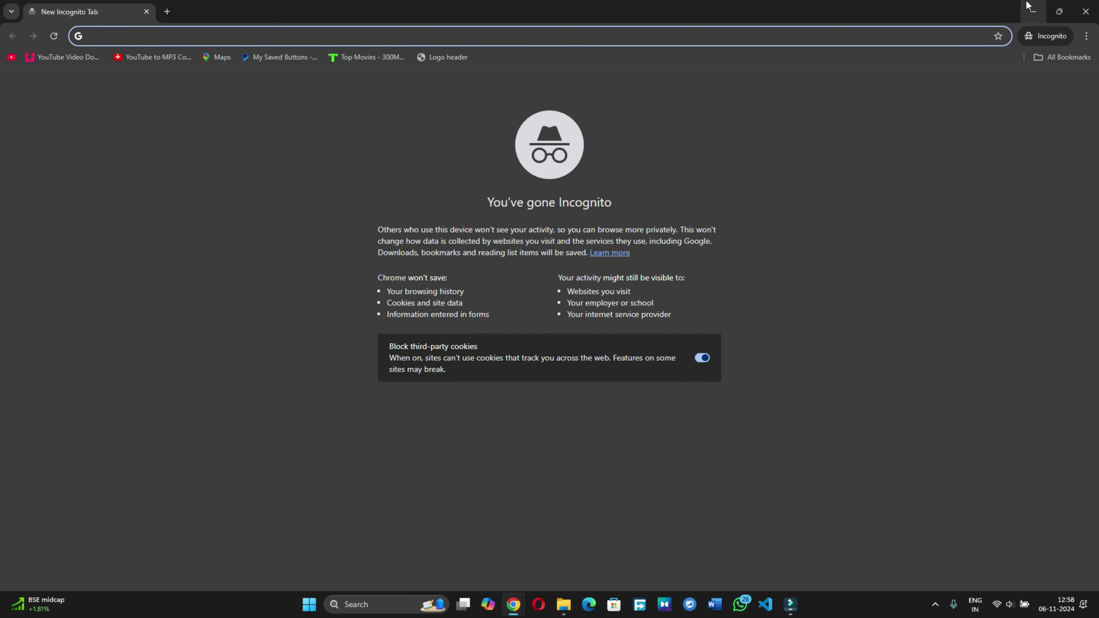
Step: Close the regular Chrome window and load localhost/phpmyadmin in Incognito, which can't be reached
{"action": "left_click", "coordinate": [1033, 11]}
{"action": "left_click", "coordinate": [1085, 11]}
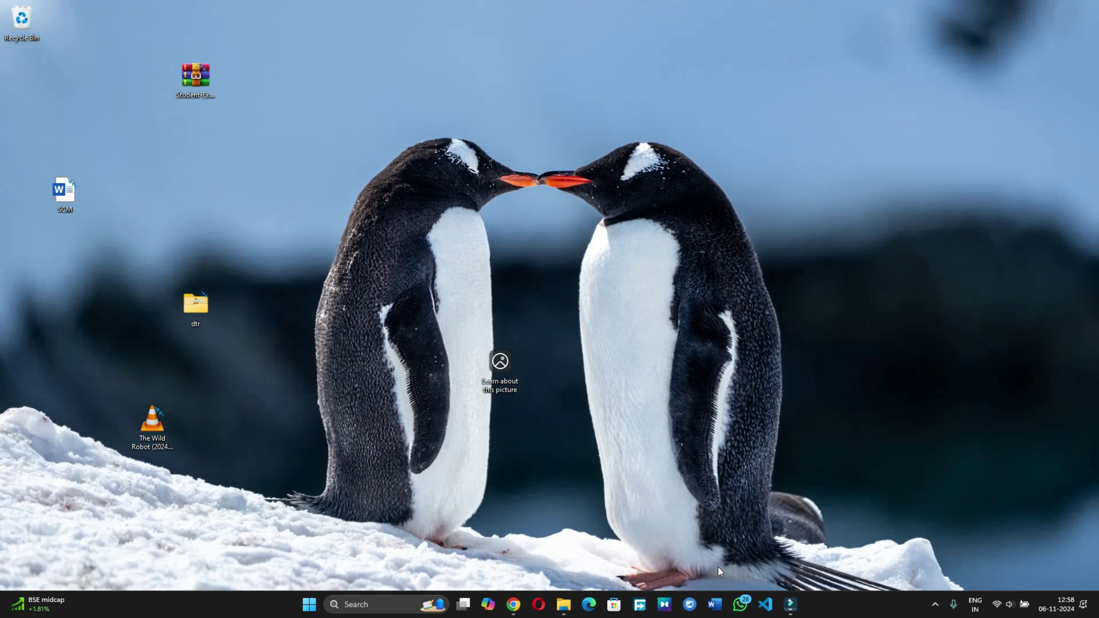
{"action": "left_click", "coordinate": [513, 603]}
{"action": "type", "text": "localhost"}
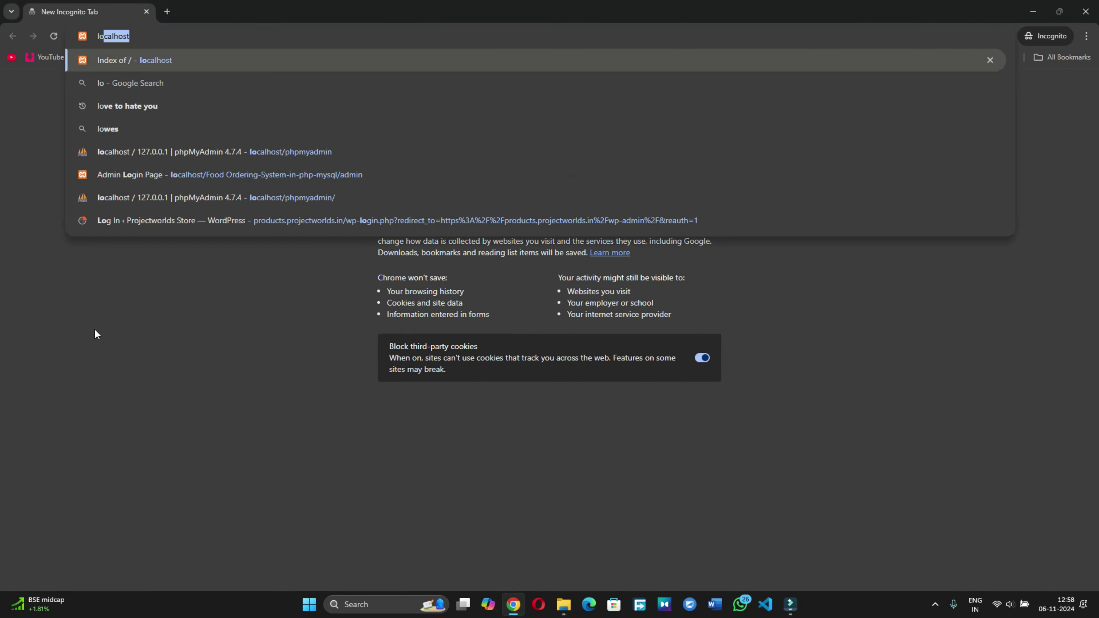
{"action": "left_click", "coordinate": [245, 151]}
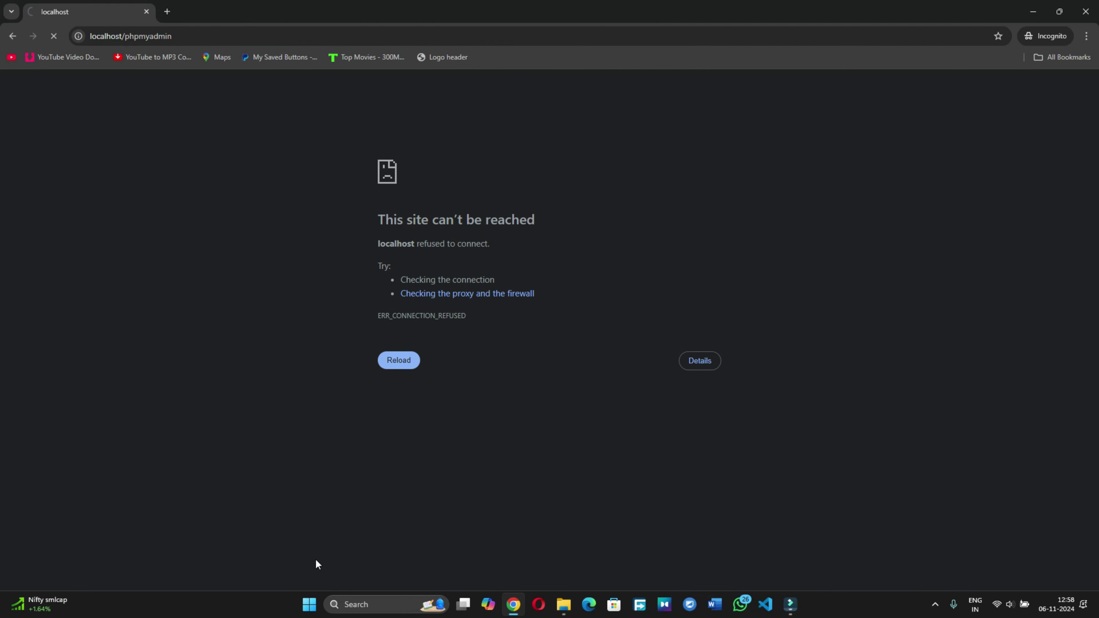
Step: Launch XAMPP Control Panel and start Apache (ports 80/443) and MySQL (port 3306)
{"action": "left_click", "coordinate": [350, 604]}
{"action": "type", "text": "cam"}
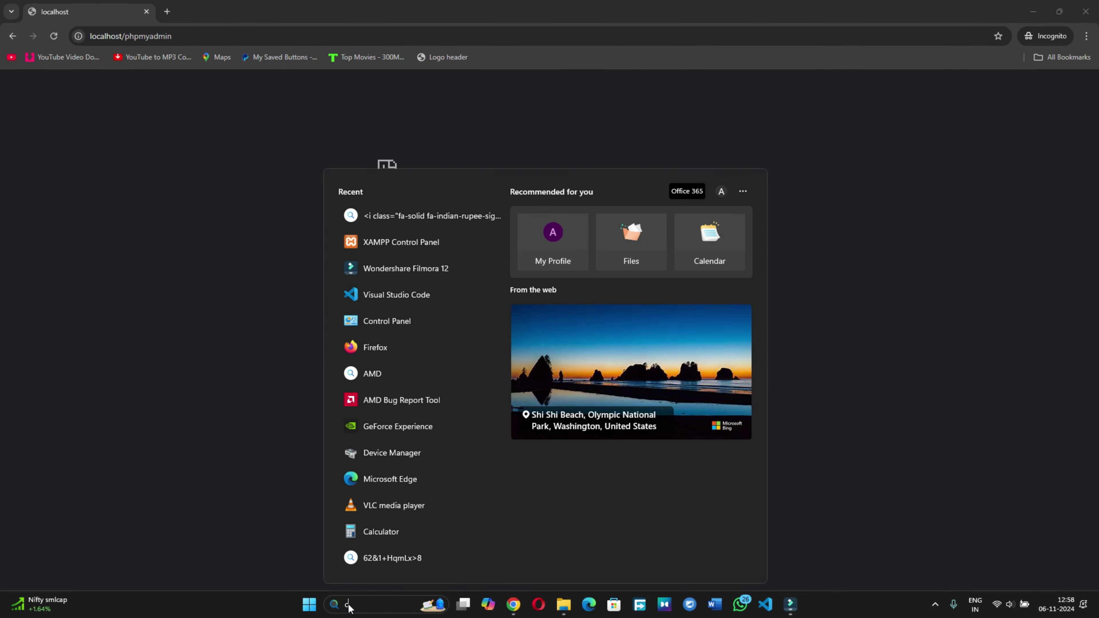
{"action": "type", "text": "p"}
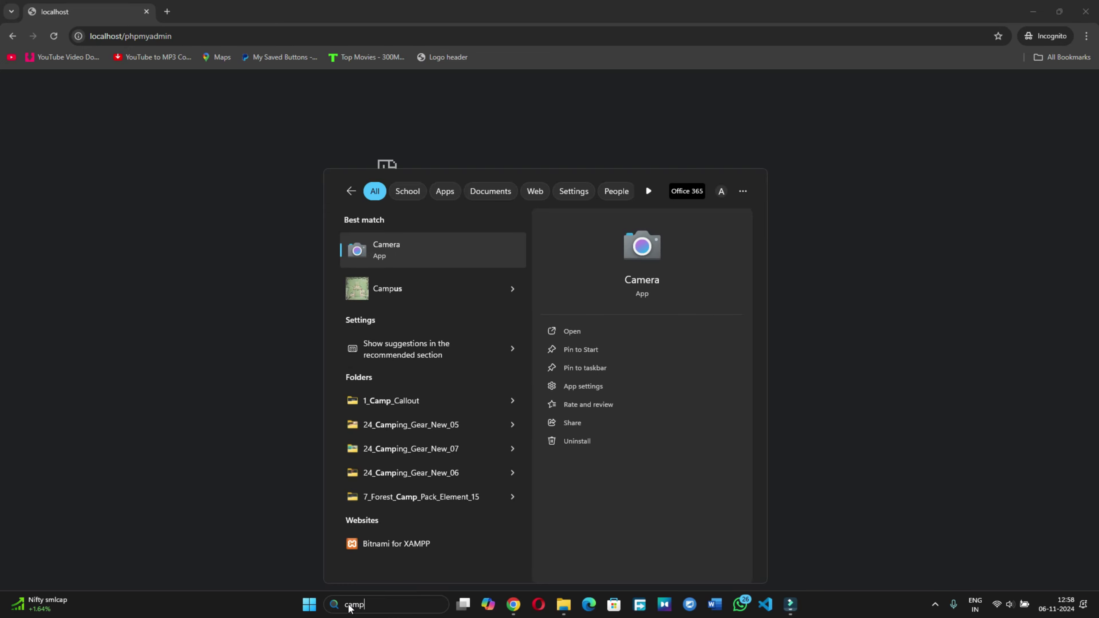
{"action": "key", "text": "BackSpace"}
{"action": "key", "text": "BackSpace"}
{"action": "key", "text": "BackSpace"}
{"action": "key", "text": "BackSpace"}
{"action": "type", "text": "xa"}
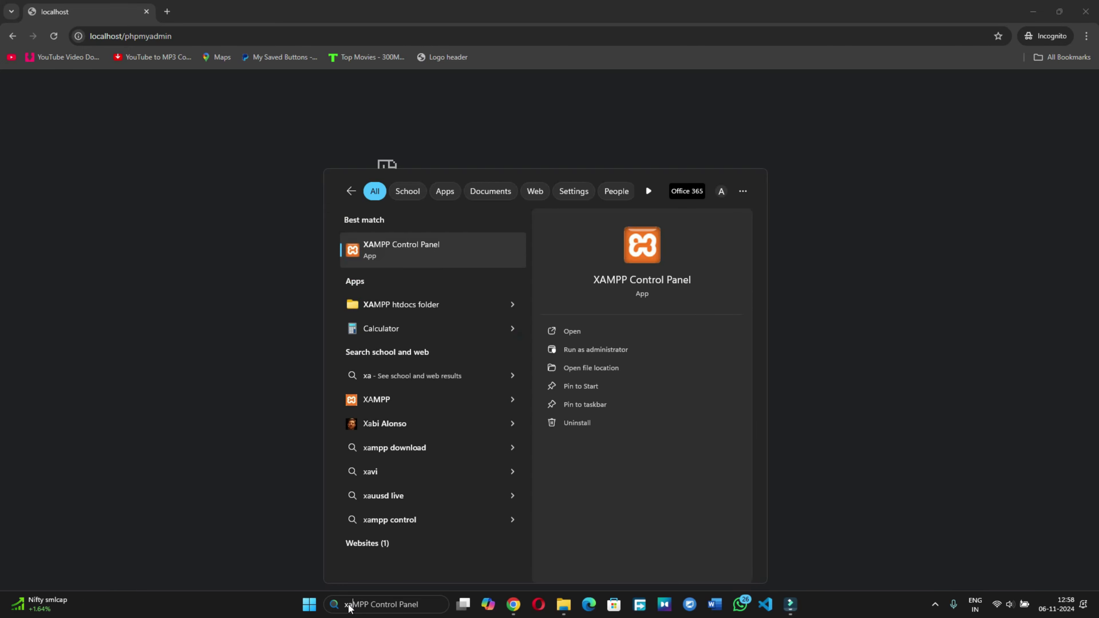
{"action": "type", "text": "m"}
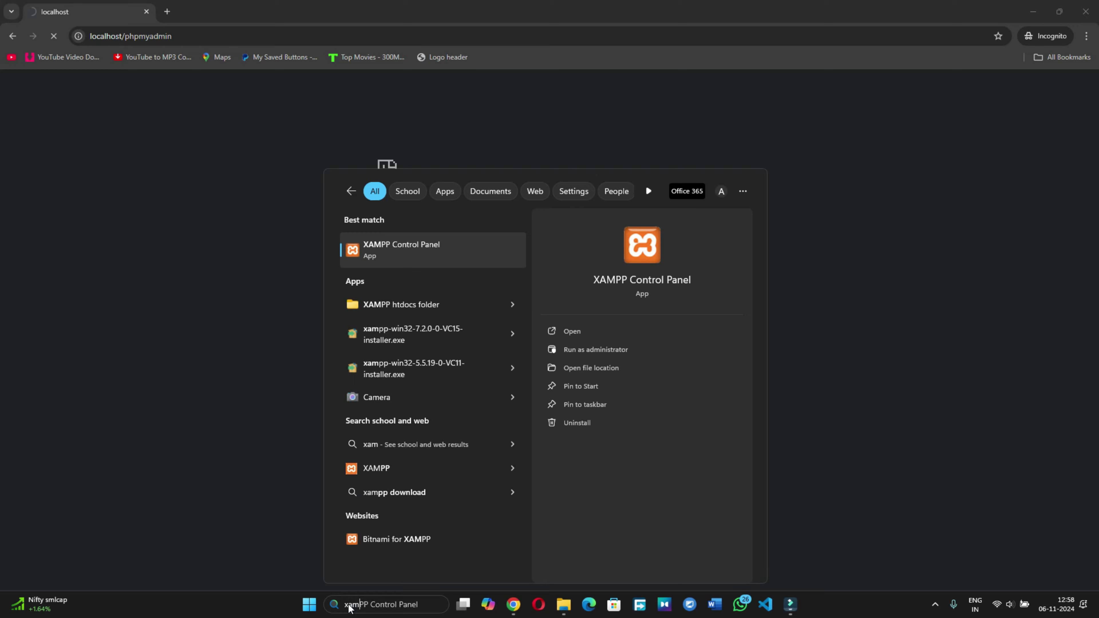
{"action": "left_click", "coordinate": [392, 241]}
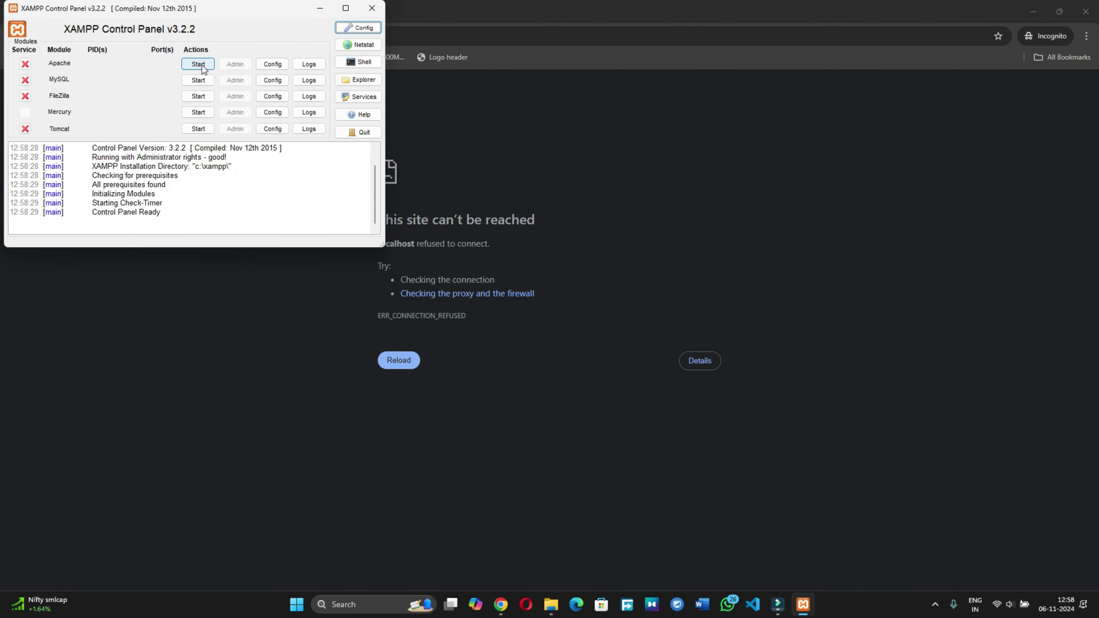
{"action": "left_click", "coordinate": [202, 65]}
{"action": "left_click", "coordinate": [198, 80]}
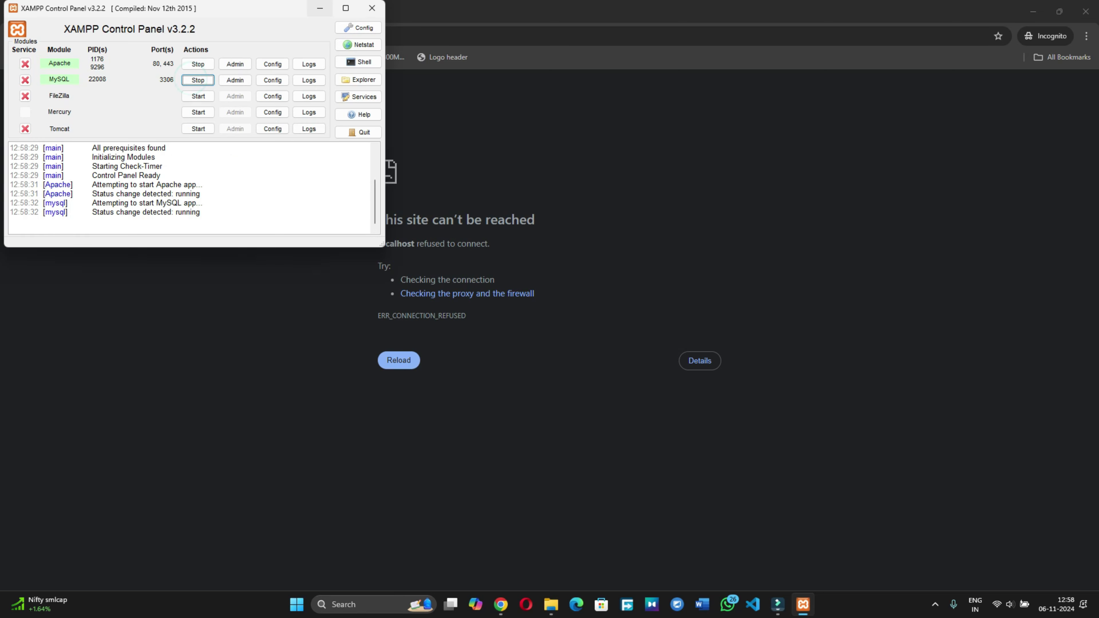
{"action": "left_click", "coordinate": [320, 8]}
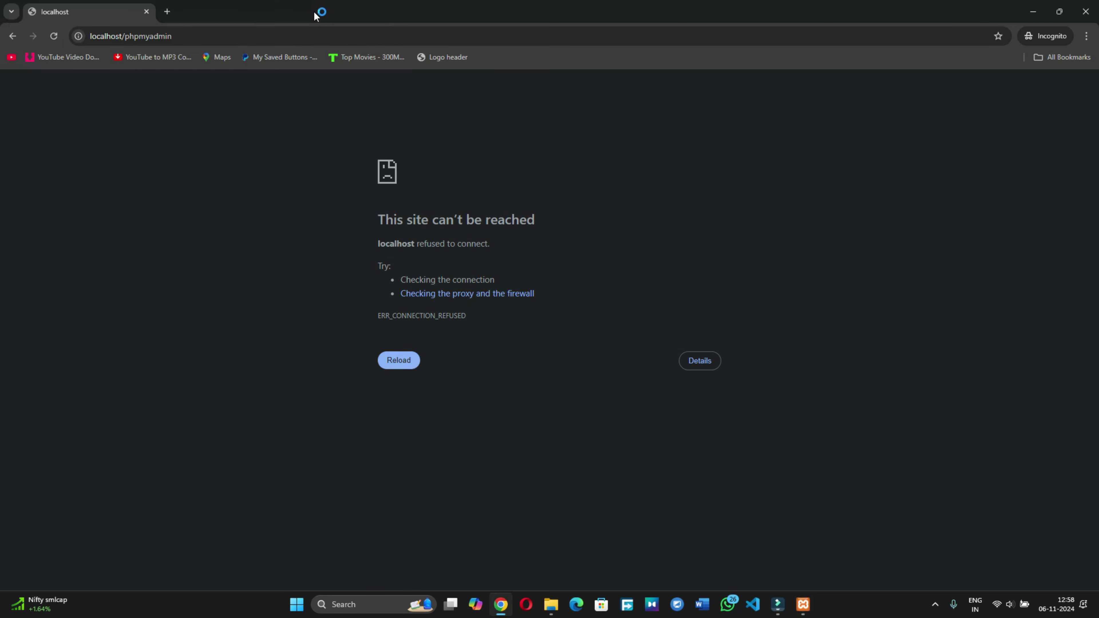
Step: Reload phpMyAdmin's New database page and browse Explorer to the project's sql file folder
{"action": "left_click", "coordinate": [60, 36]}
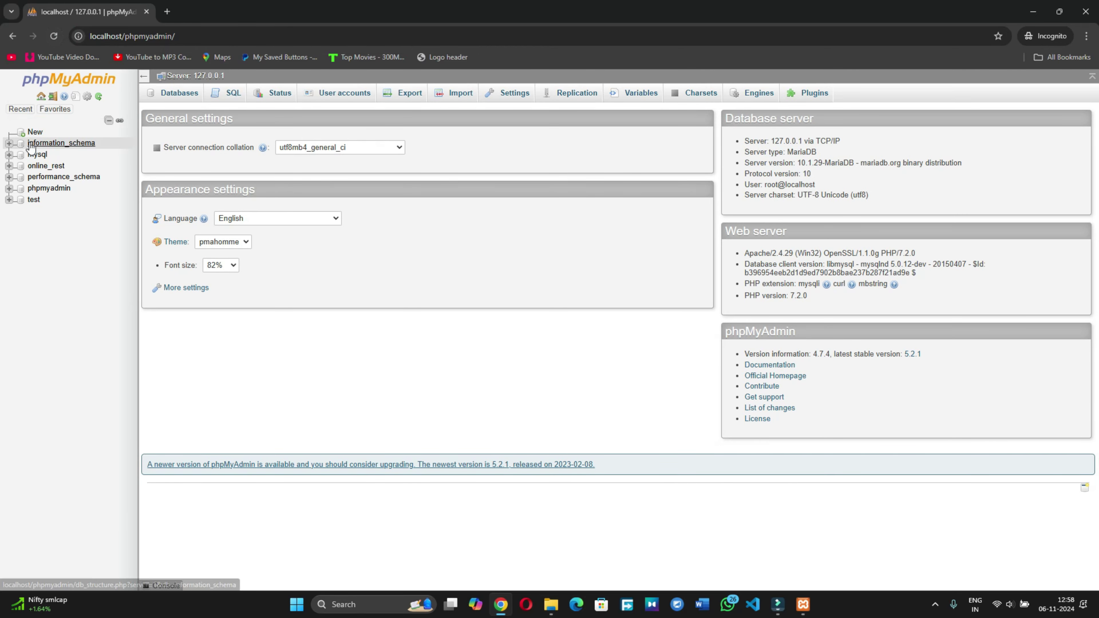
{"action": "left_click", "coordinate": [34, 131]}
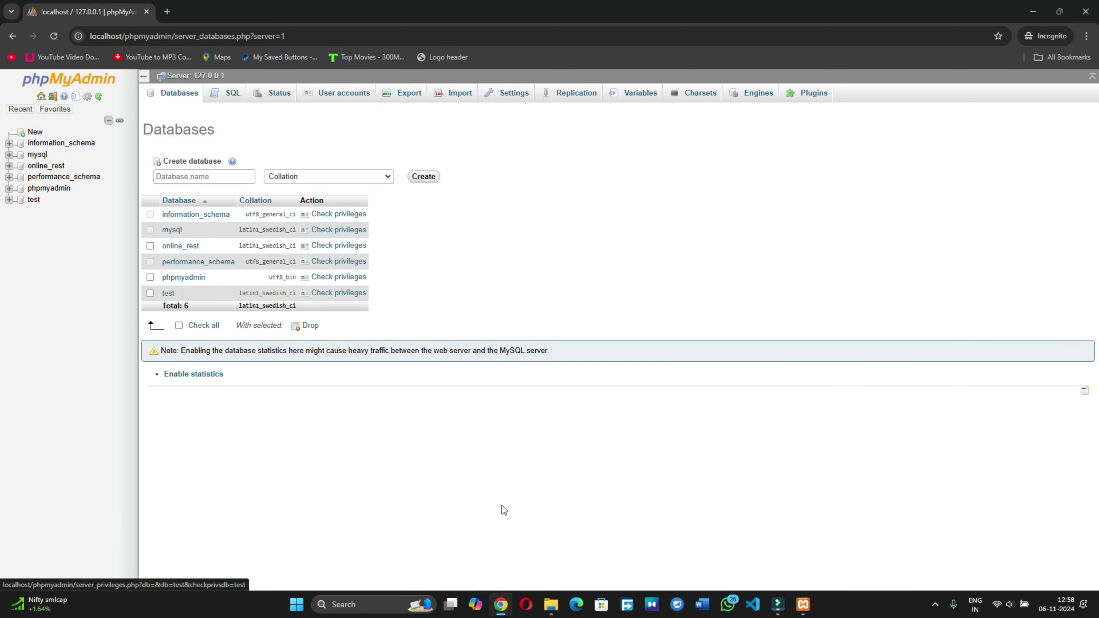
{"action": "left_click", "coordinate": [551, 604]}
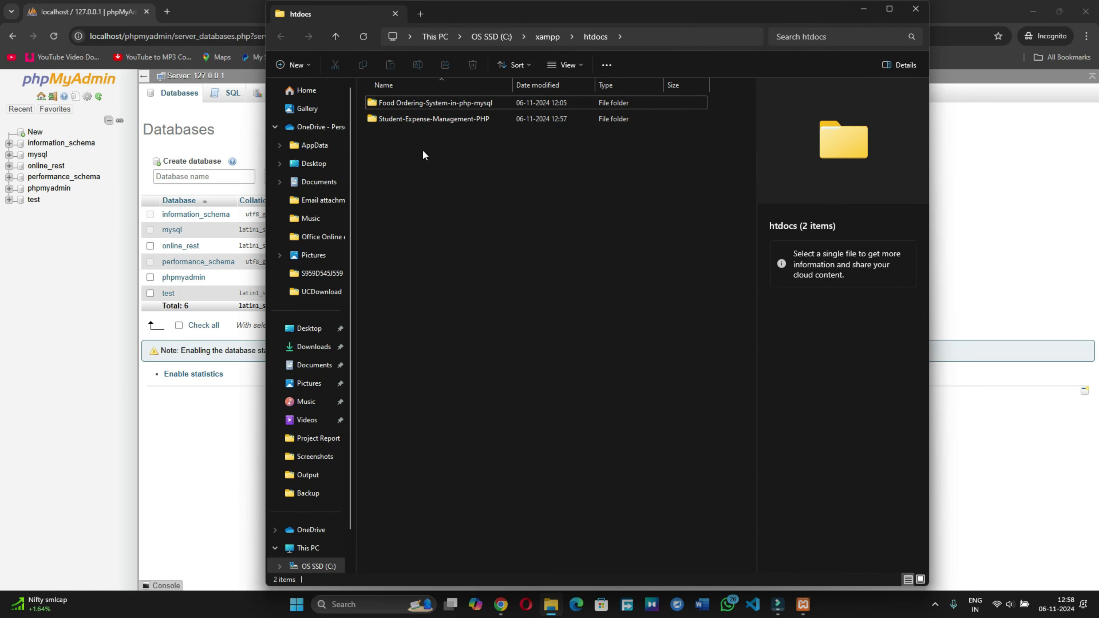
{"action": "double_click", "coordinate": [418, 118]}
{"action": "double_click", "coordinate": [407, 100]}
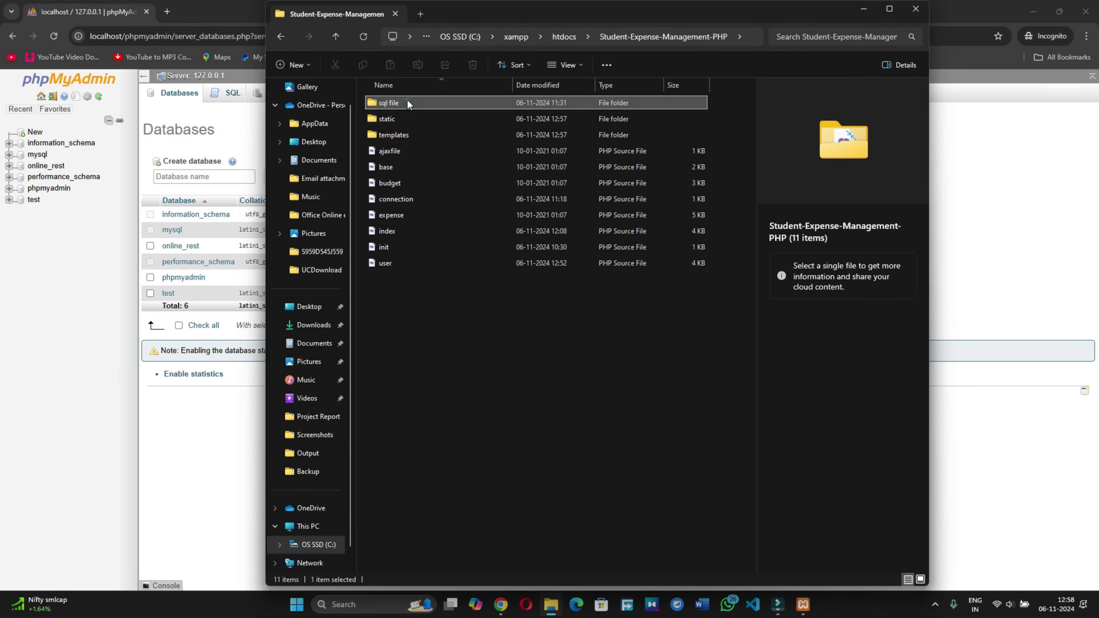
Step: Copy the studentexpense SQL file's name from its rename box
{"action": "left_click", "coordinate": [405, 105]}
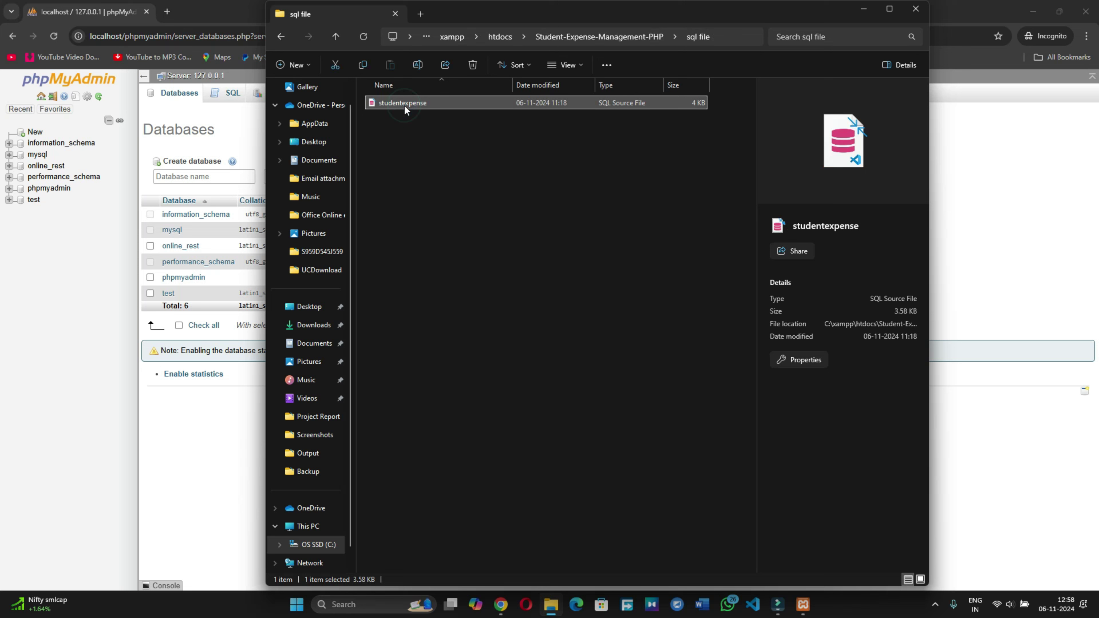
{"action": "right_click", "coordinate": [404, 108]}
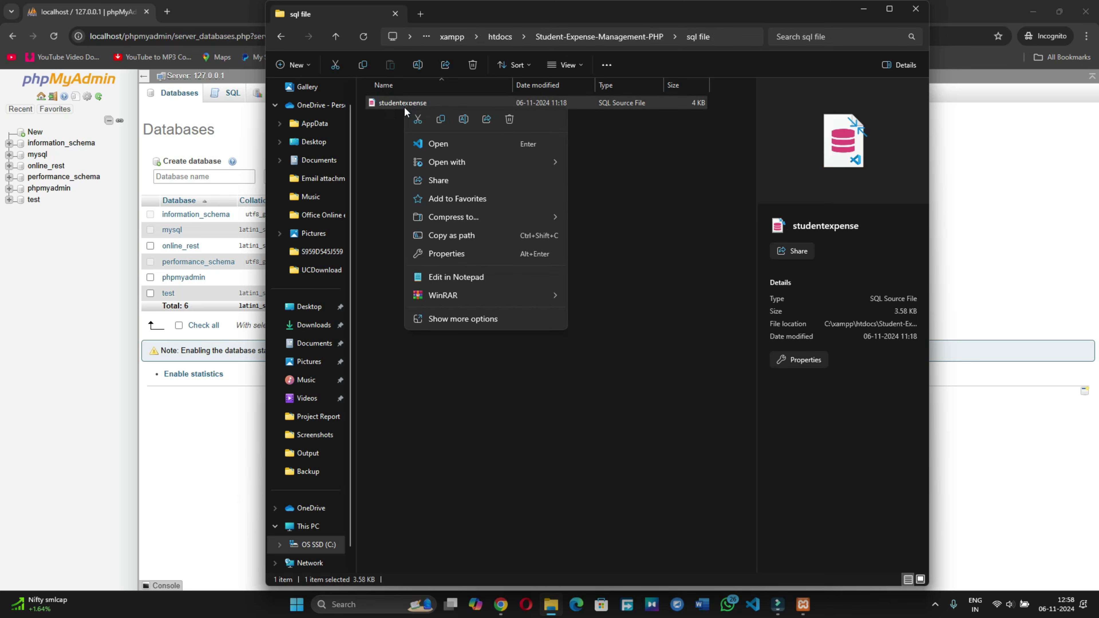
{"action": "left_click", "coordinate": [459, 321]}
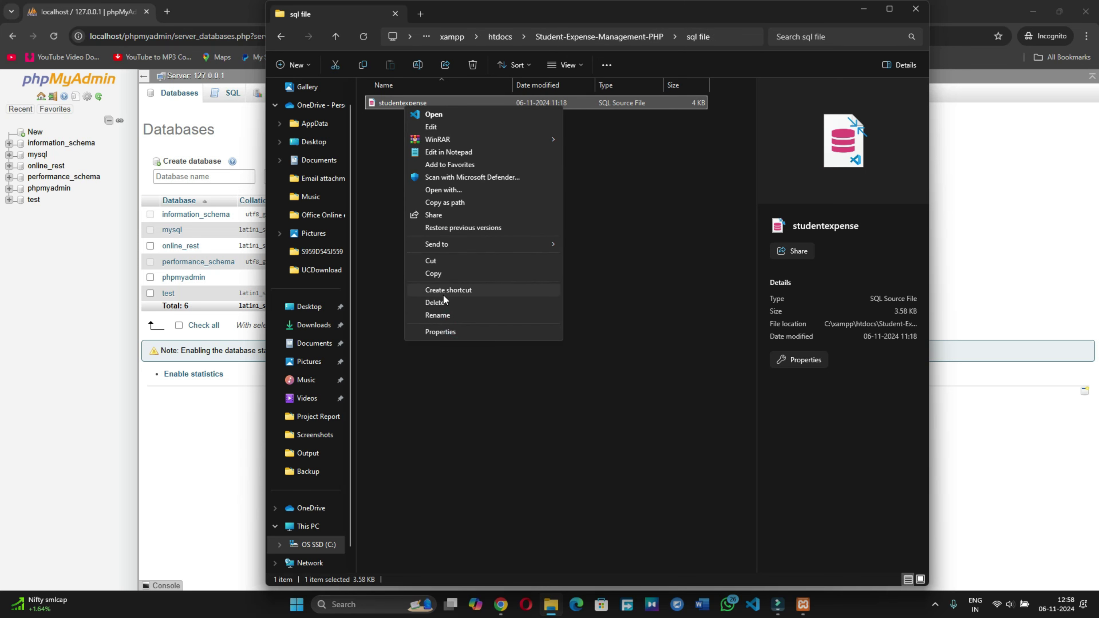
{"action": "left_click", "coordinate": [440, 316]}
{"action": "key", "text": "ctrl+c"}
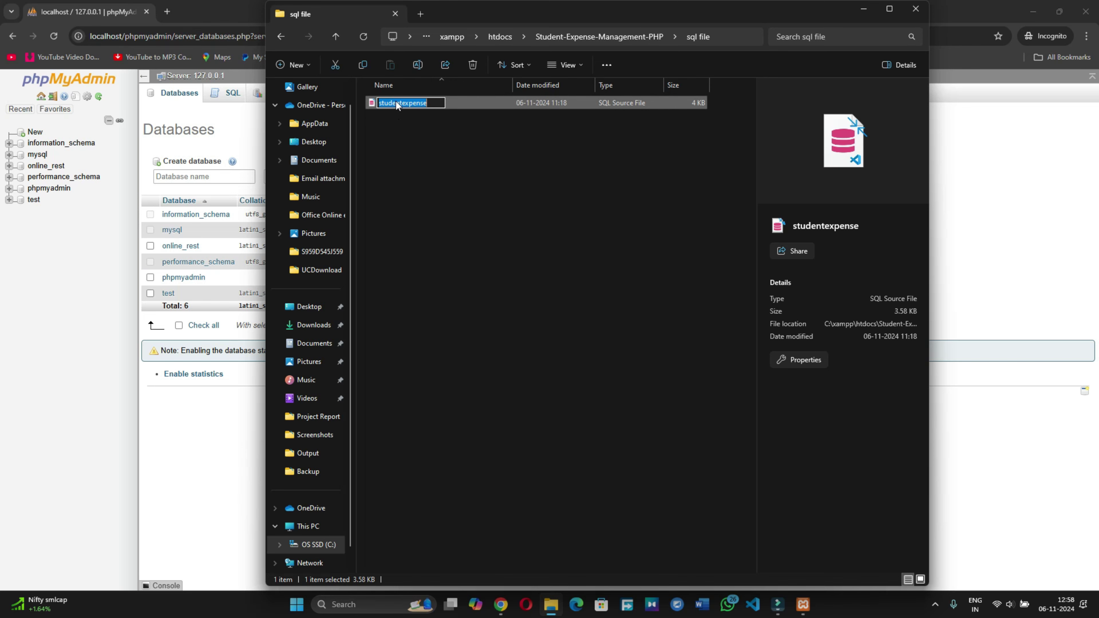
{"action": "right_click", "coordinate": [397, 105]}
{"action": "left_click", "coordinate": [419, 139]}
{"action": "left_click", "coordinate": [863, 8]}
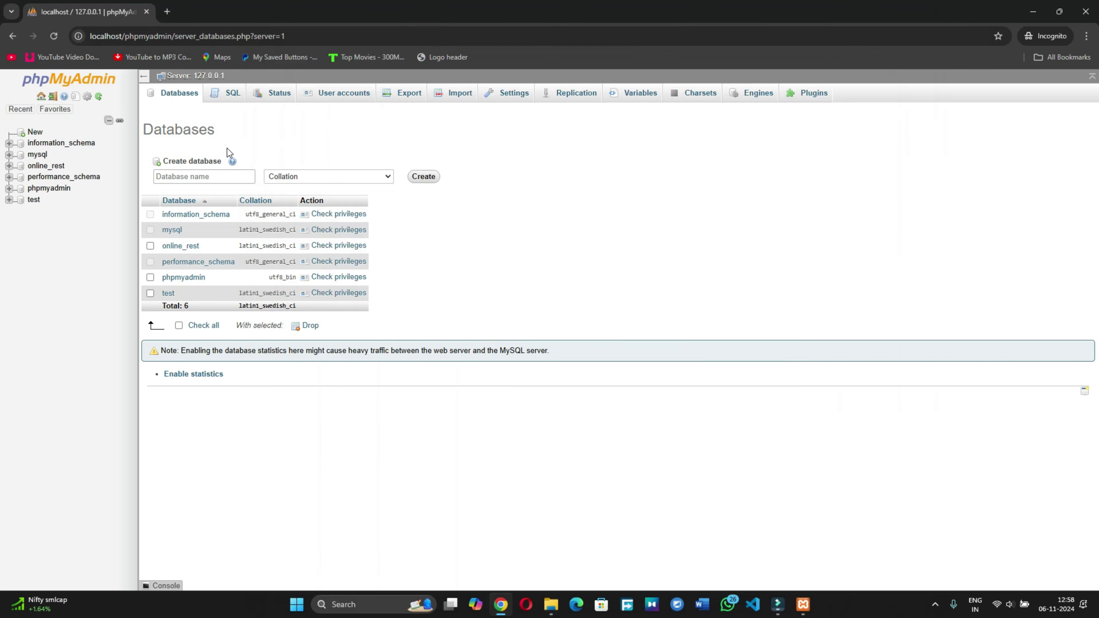
Step: Create a new database named studentexpense in phpMyAdmin
{"action": "left_click", "coordinate": [182, 177]}
{"action": "right_click", "coordinate": [179, 179]}
{"action": "left_click", "coordinate": [208, 296]}
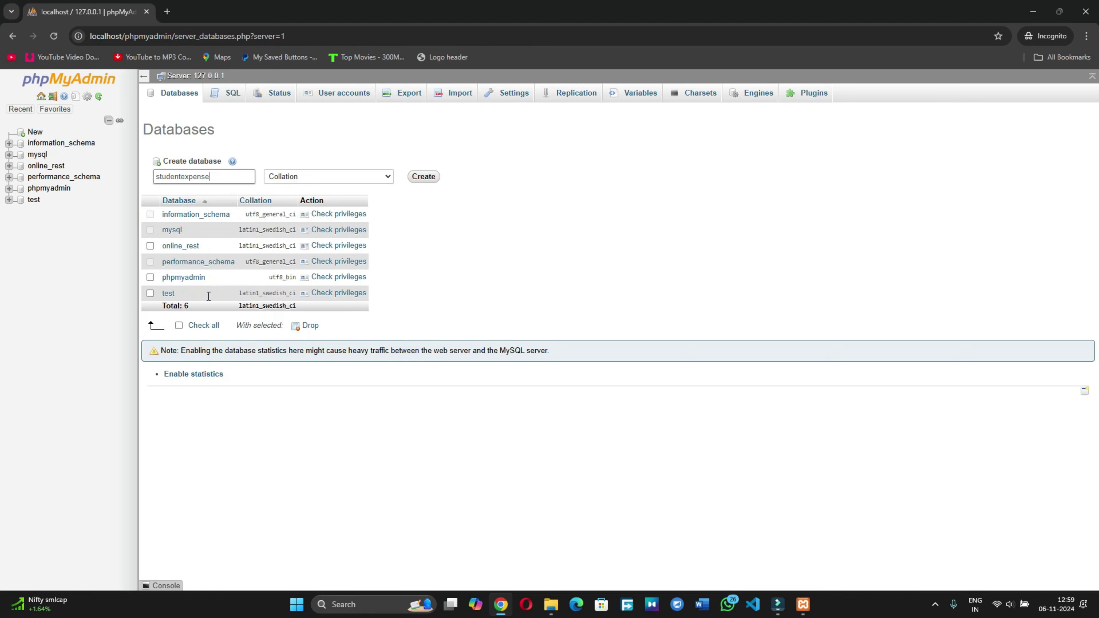
{"action": "left_click", "coordinate": [423, 177]}
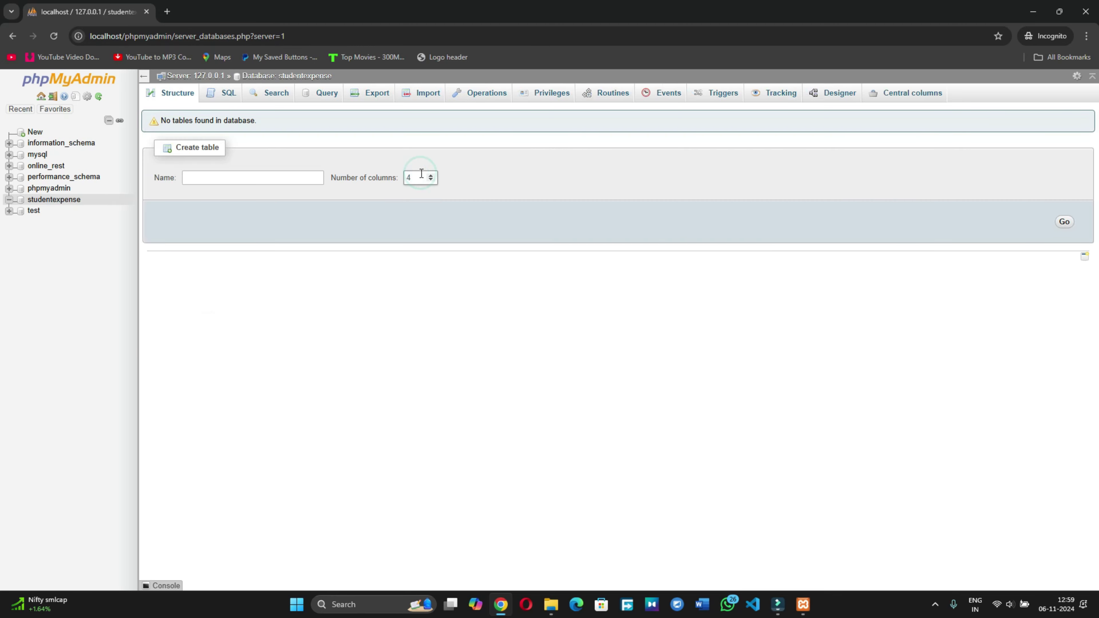
Step: On the Import page, choose studentexpense.sql from htdocs > Student-Expense-Management-PHP > sql file
{"action": "left_click", "coordinate": [425, 97]}
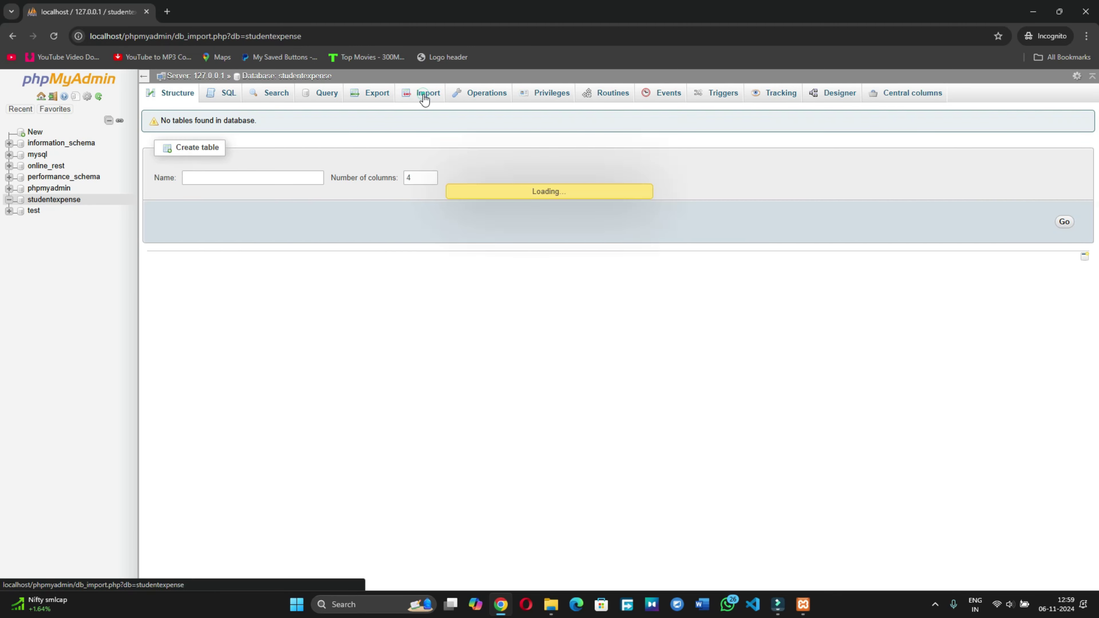
{"action": "left_click", "coordinate": [256, 206]}
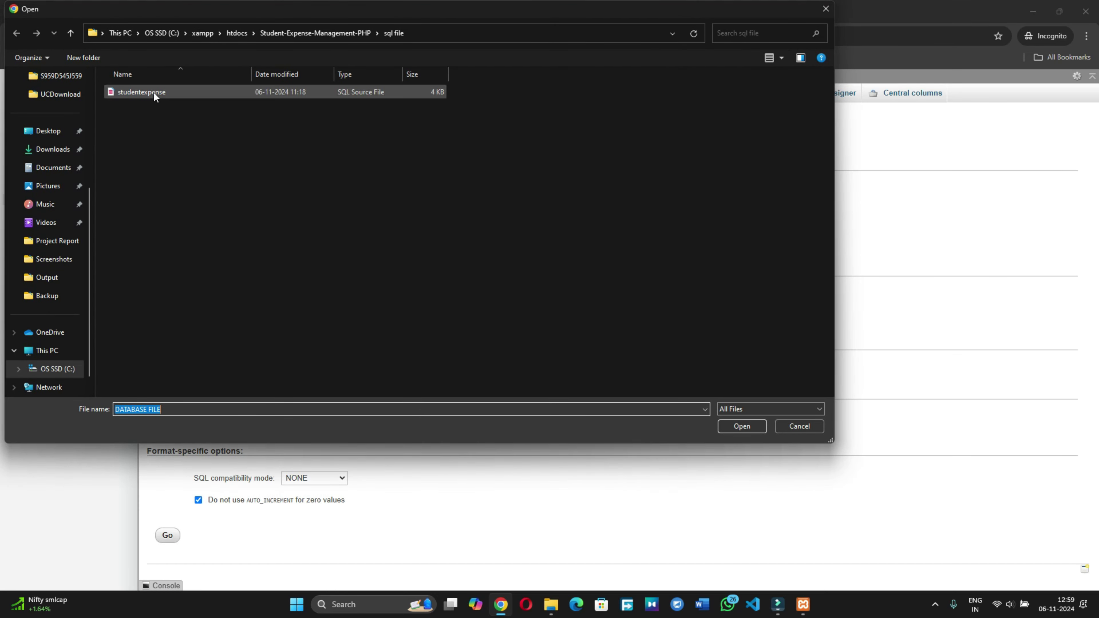
{"action": "left_click", "coordinate": [236, 33]}
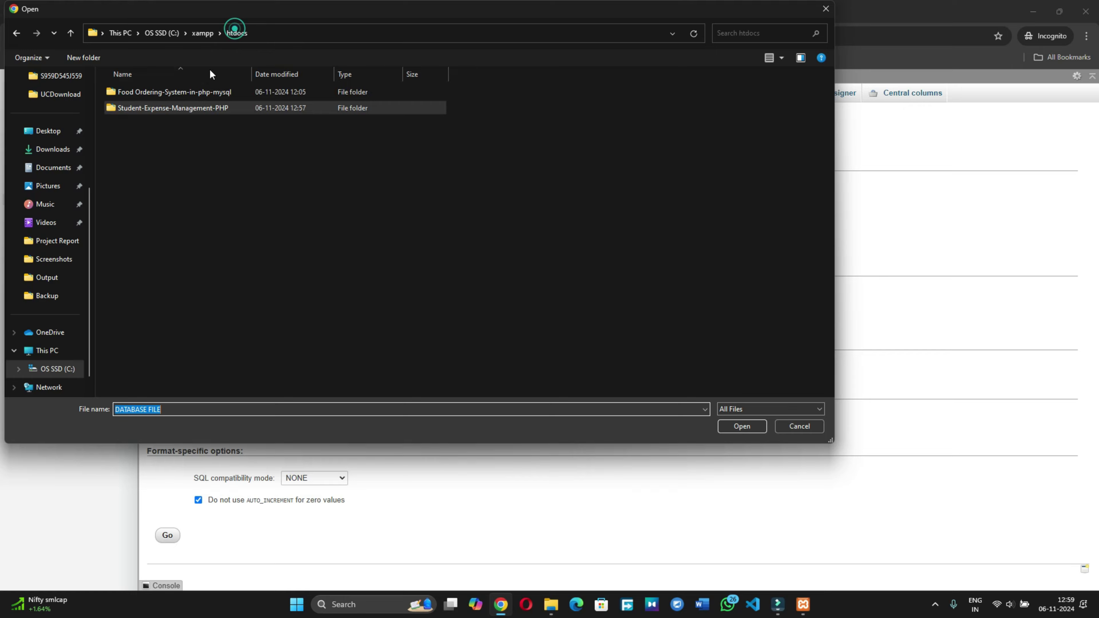
{"action": "double_click", "coordinate": [167, 109]}
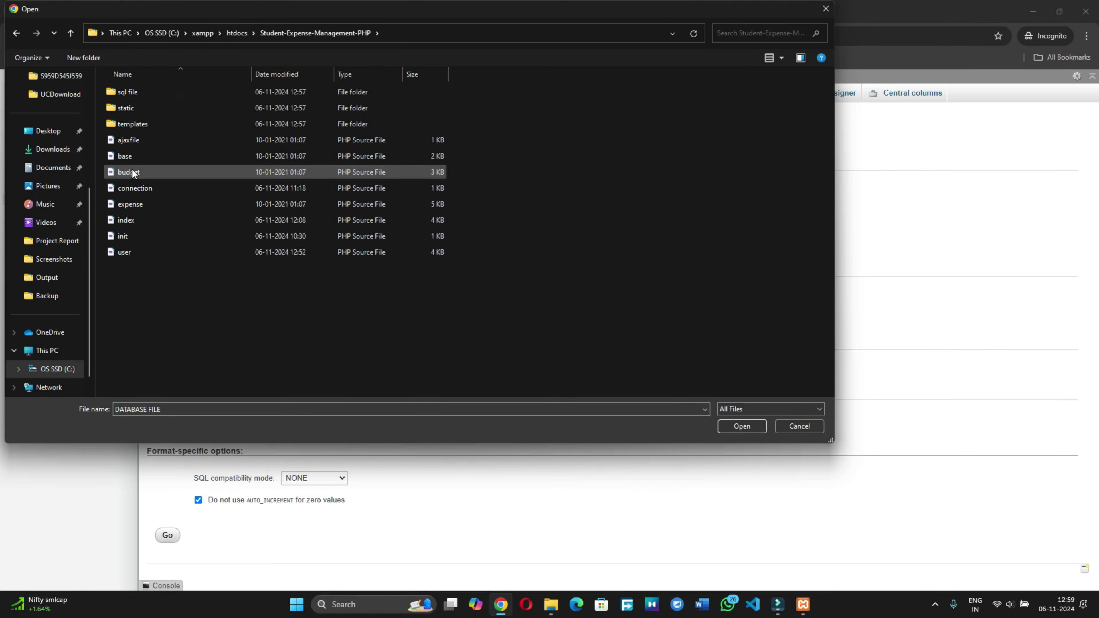
{"action": "double_click", "coordinate": [144, 95]}
{"action": "left_click", "coordinate": [146, 93]}
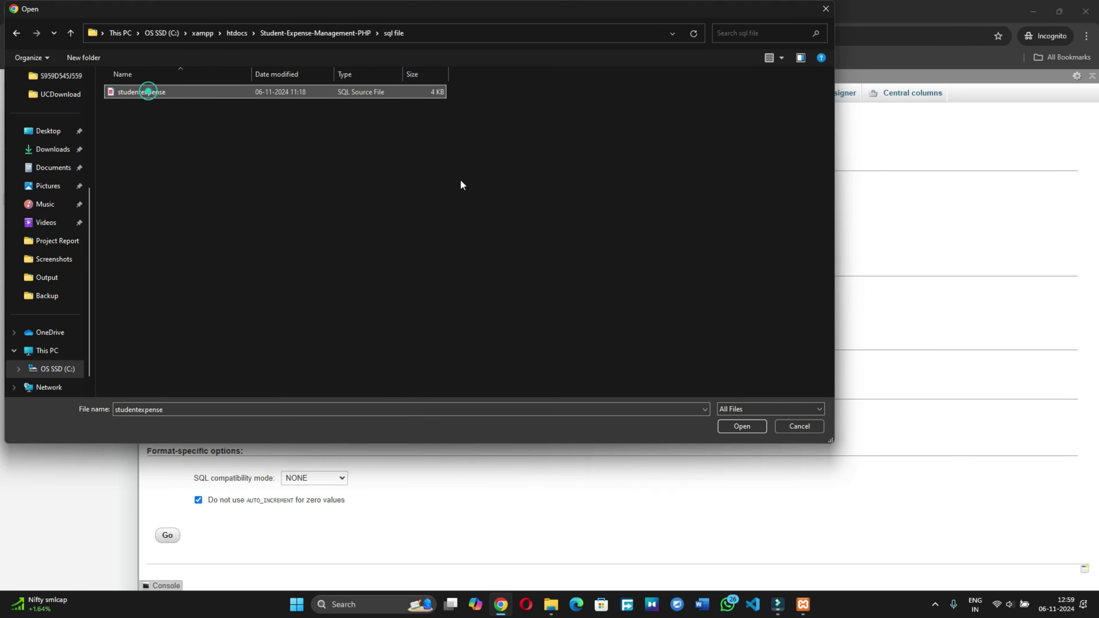
{"action": "left_click", "coordinate": [736, 425]}
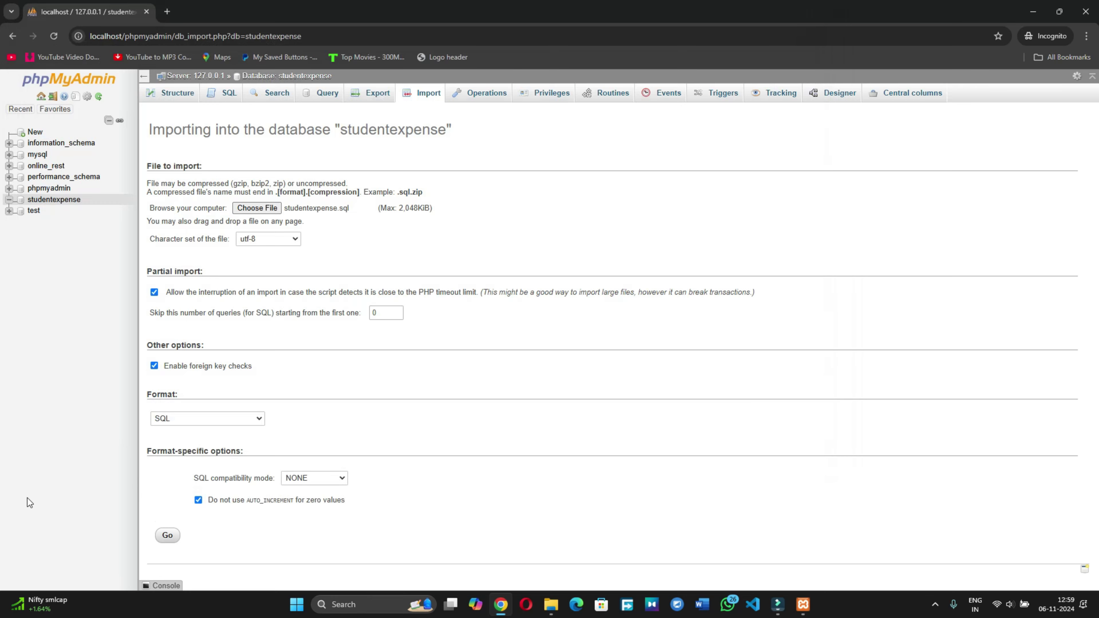
Step: Run the studentexpense.sql import (24 queries), then open a new tab with localhost/
{"action": "left_click", "coordinate": [161, 535]}
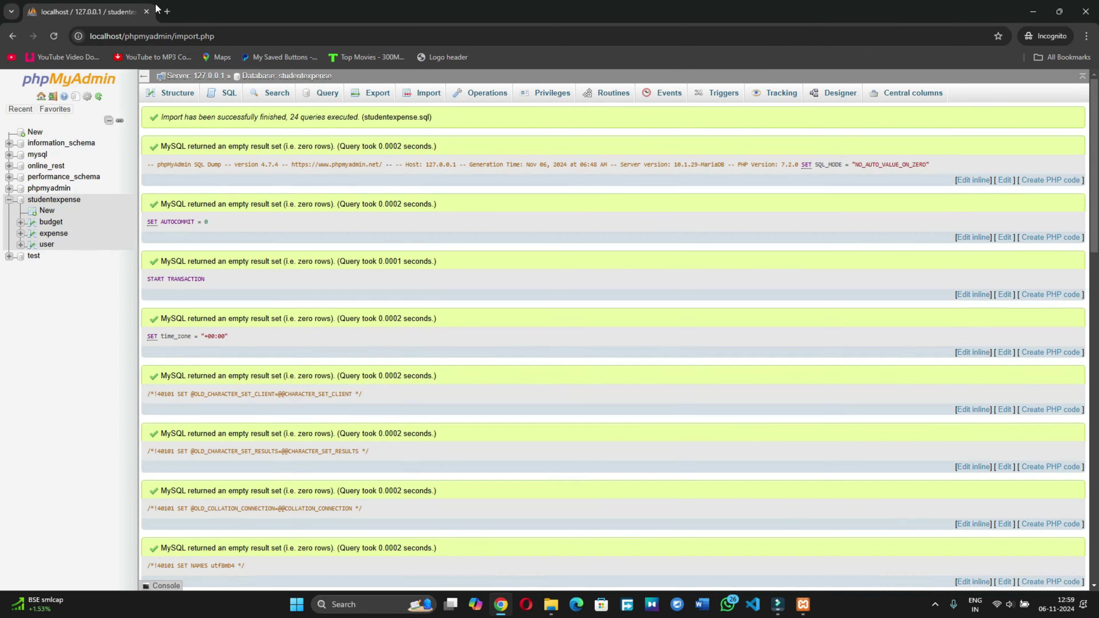
{"action": "left_click", "coordinate": [167, 11]}
{"action": "type", "text": "lo"}
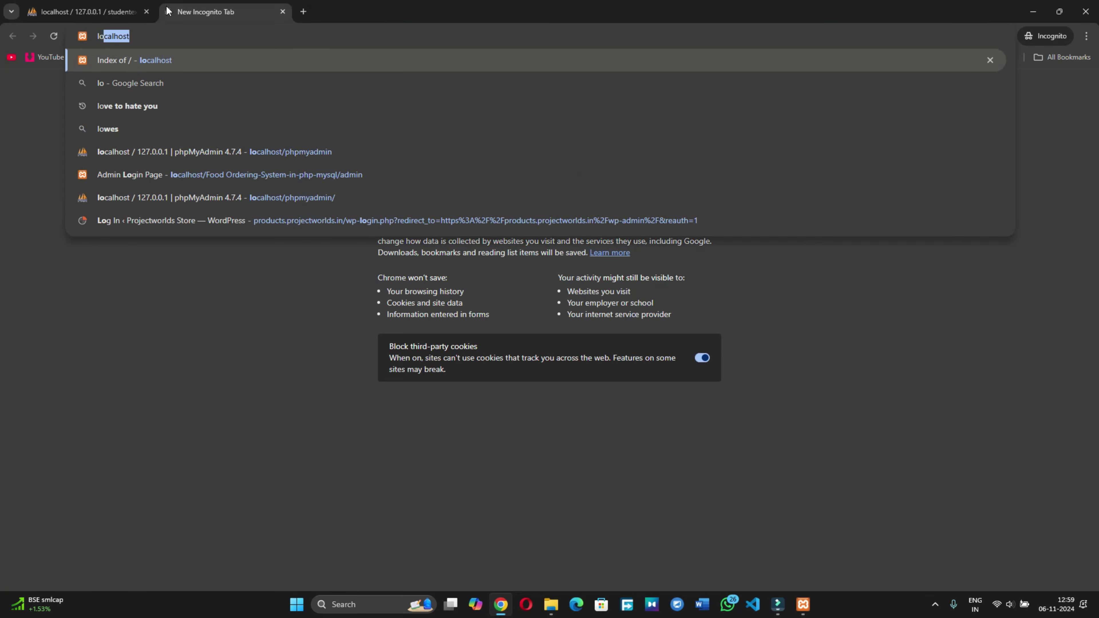
{"action": "type", "text": "calhost/"}
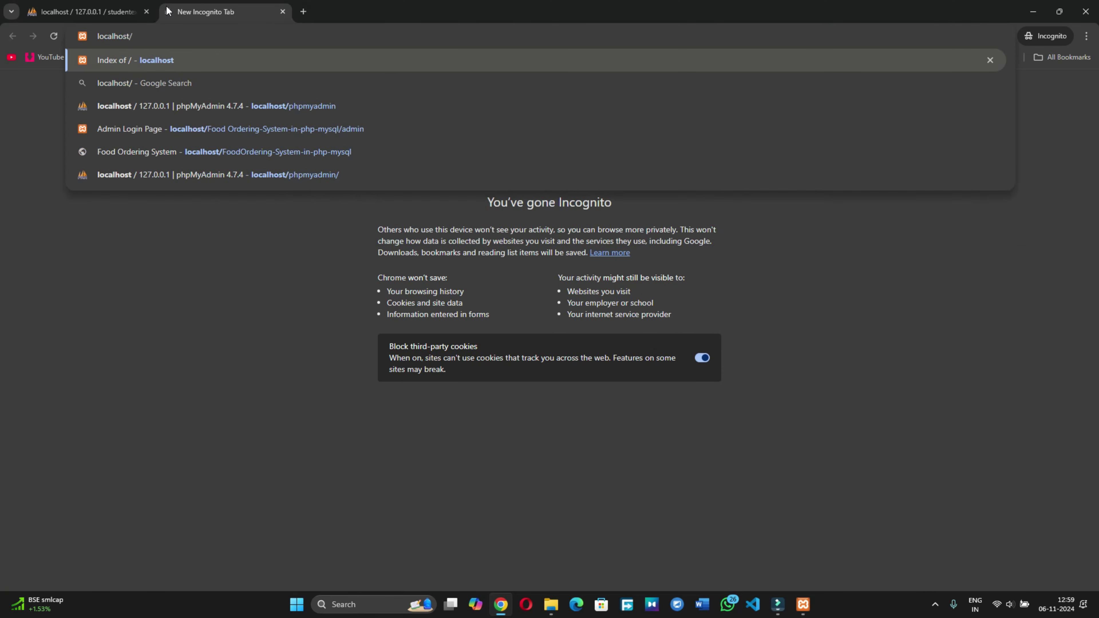
Step: Copy the Student-Expense-Management-PHP folder name in htdocs and return to Chrome's new tab
{"action": "left_click", "coordinate": [551, 604]}
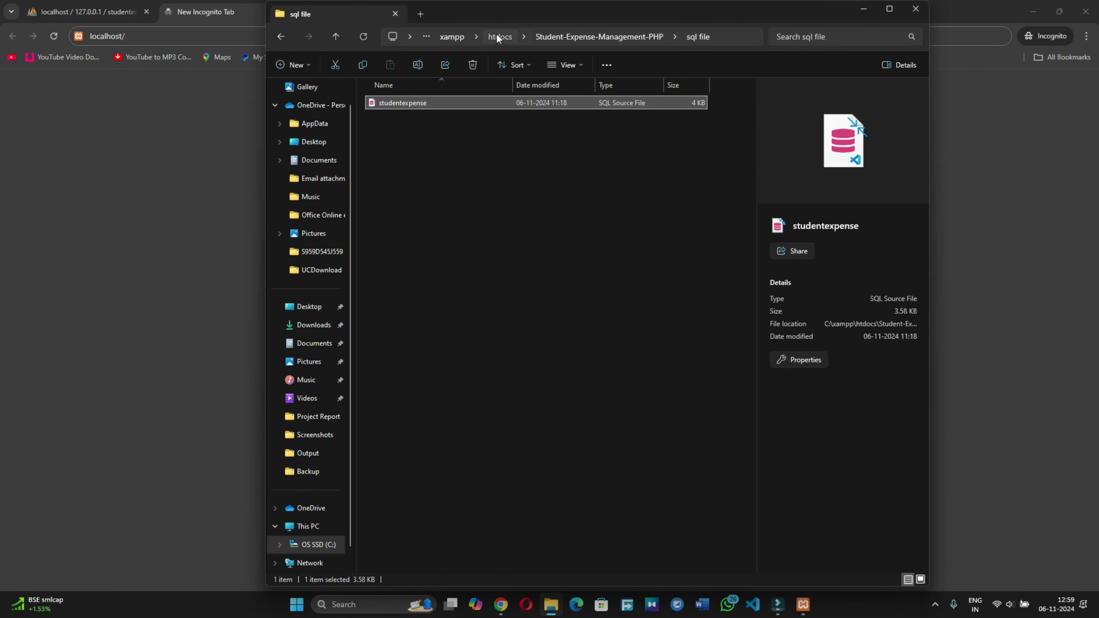
{"action": "left_click", "coordinate": [499, 36]}
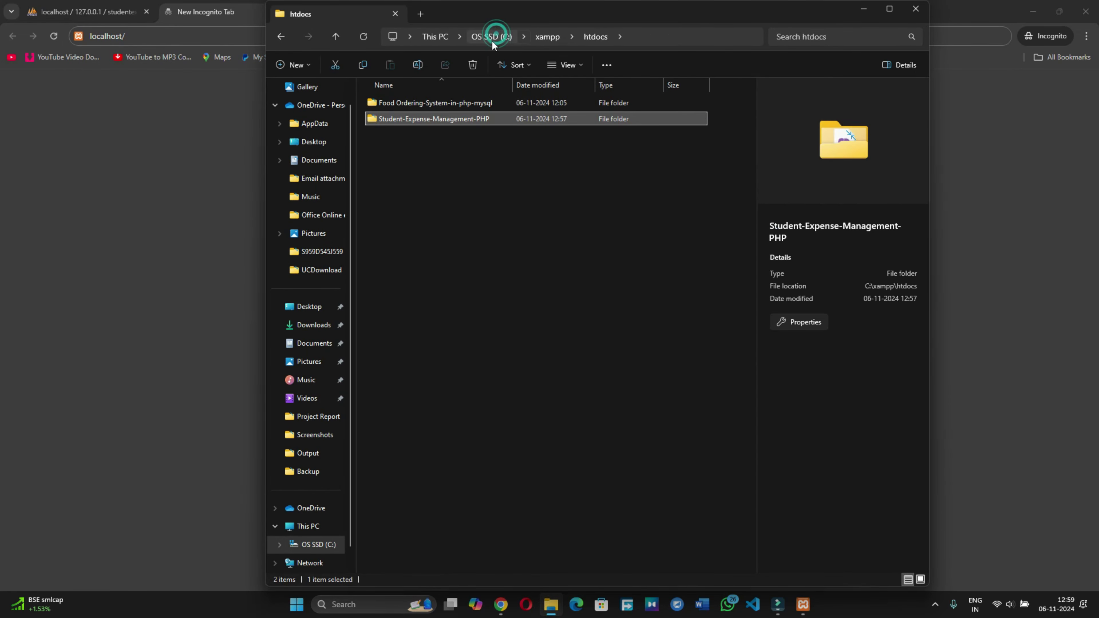
{"action": "right_click", "coordinate": [419, 117]}
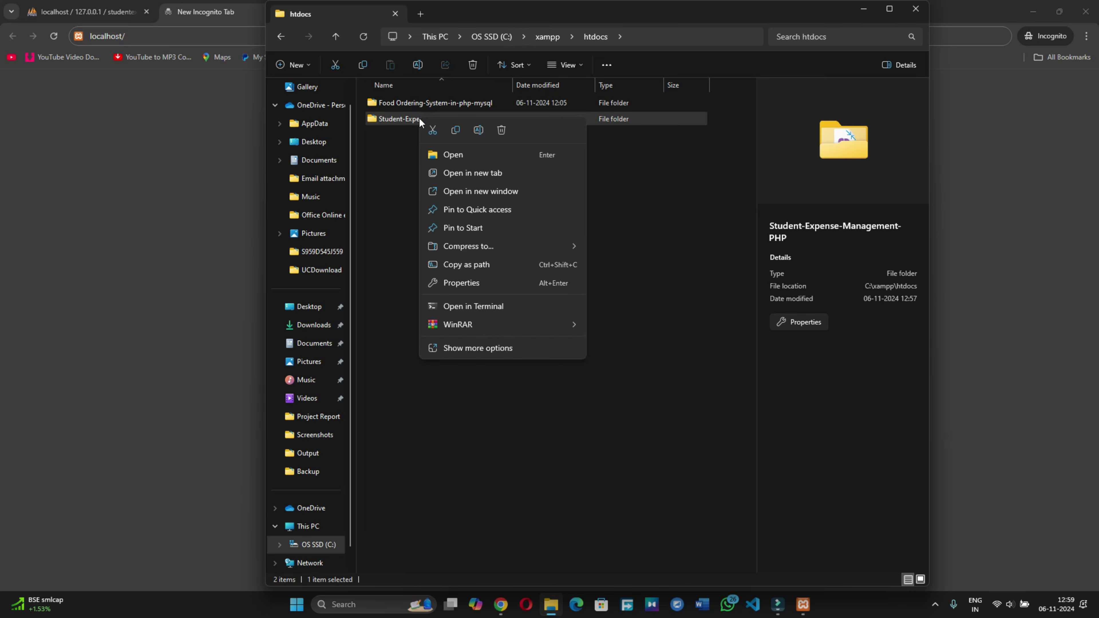
{"action": "left_click", "coordinate": [448, 353]}
{"action": "left_click", "coordinate": [452, 380]}
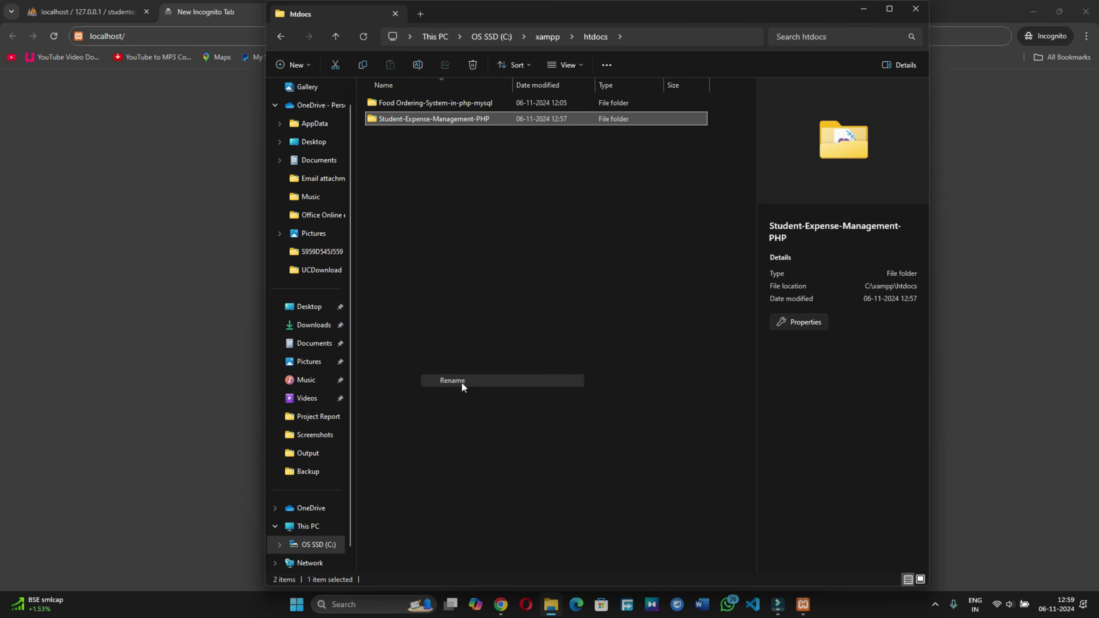
{"action": "right_click", "coordinate": [408, 116]}
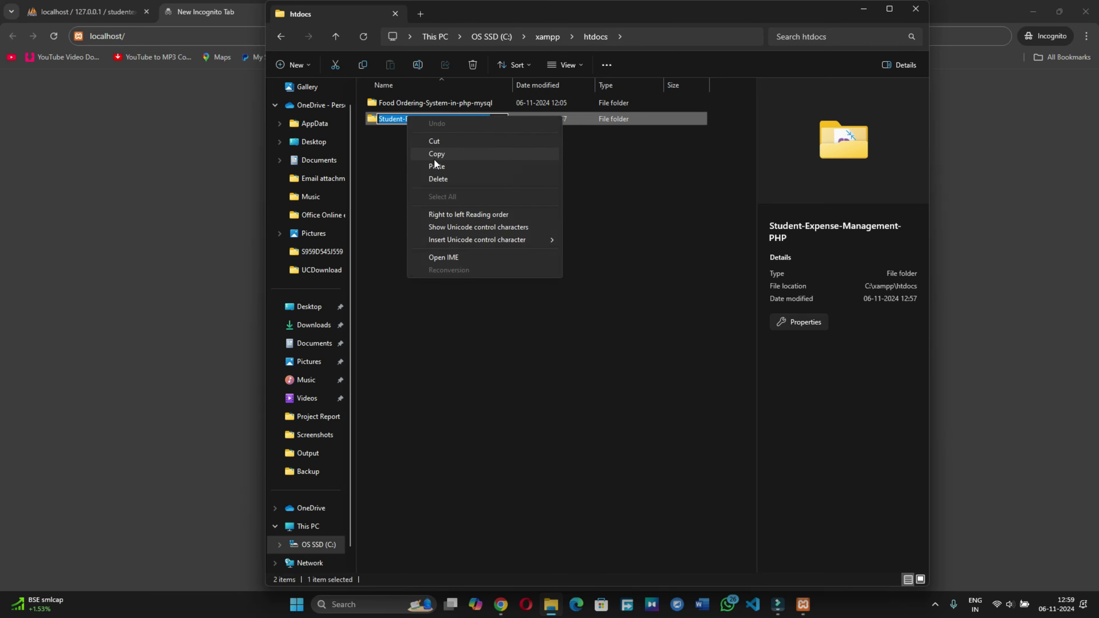
{"action": "left_click", "coordinate": [447, 150]}
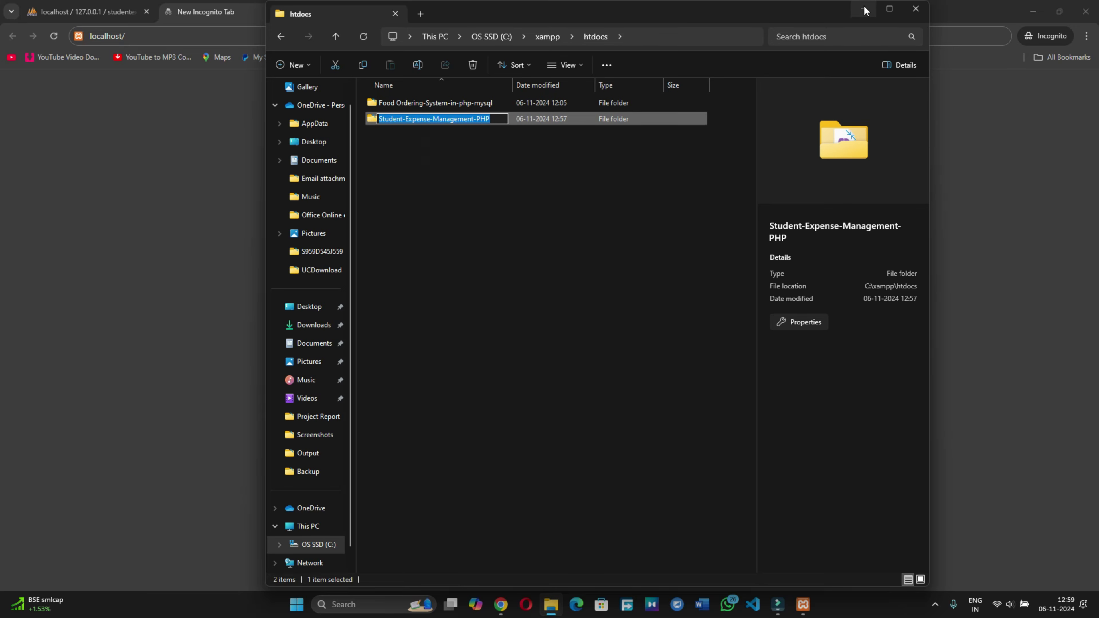
{"action": "left_click", "coordinate": [193, 34]}
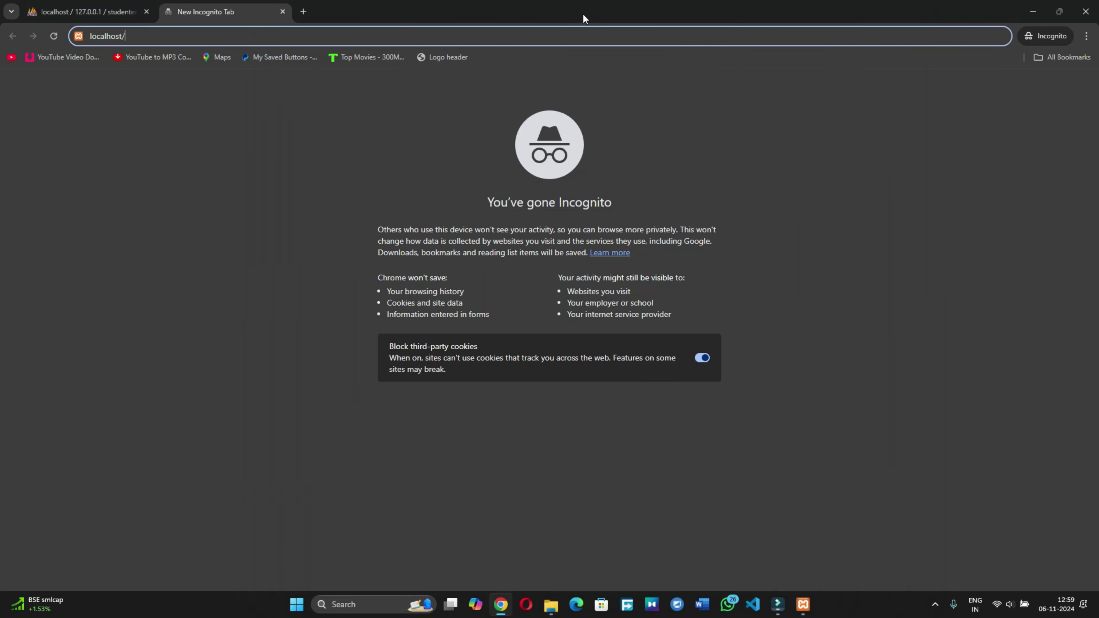
Step: Load localhost/Student-Expense-Management-PHP/ to reach the app's login page
{"action": "right_click", "coordinate": [178, 37]}
{"action": "left_click", "coordinate": [218, 134]}
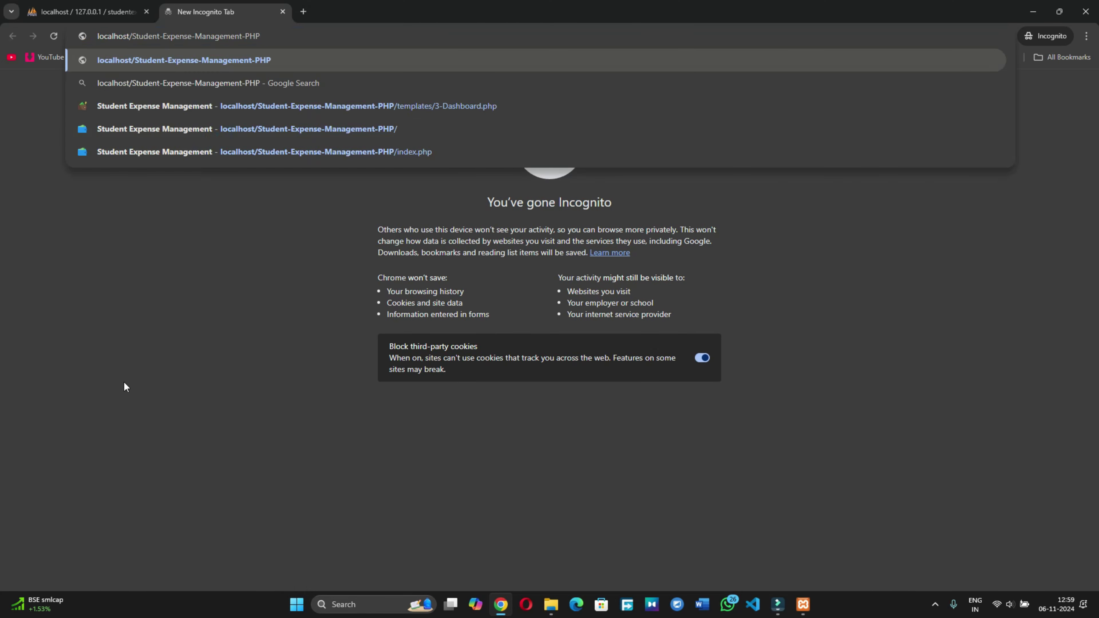
{"action": "key", "text": "Return"}
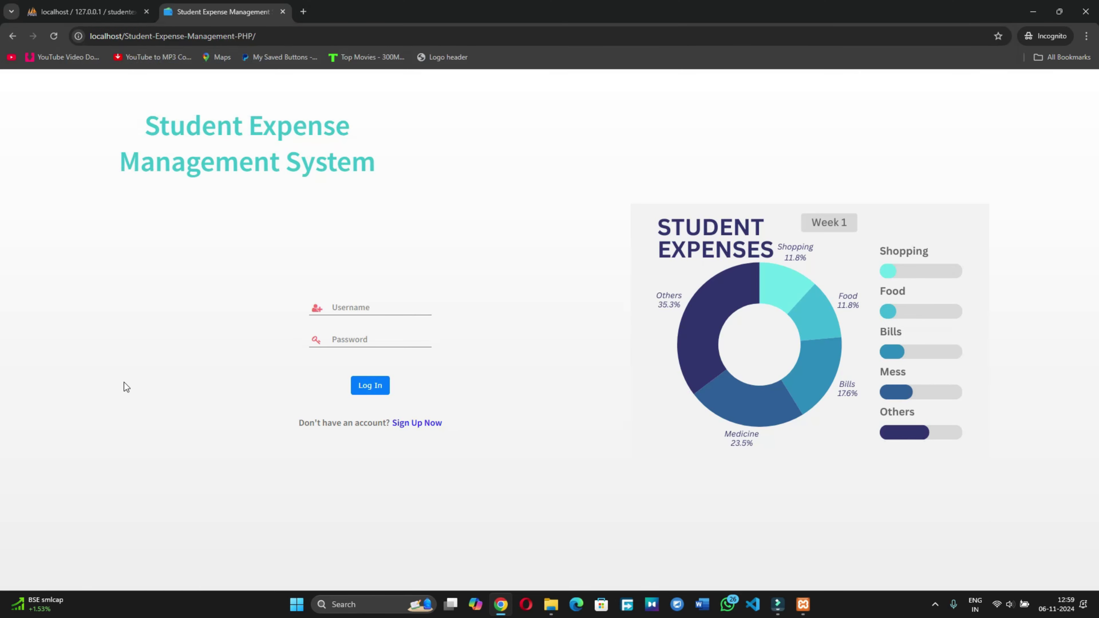
Step: Go from the login page to the account Sign Up page
{"action": "left_click_drag", "start_coordinate": [140, 131], "coordinate": [391, 182]}
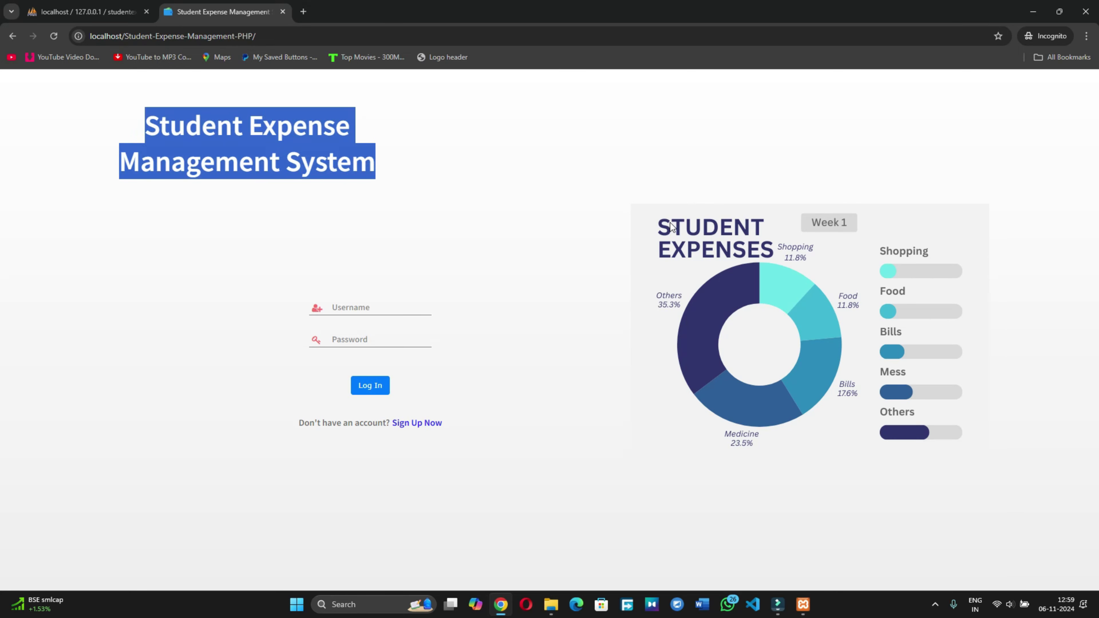
{"action": "left_click", "coordinate": [339, 308]}
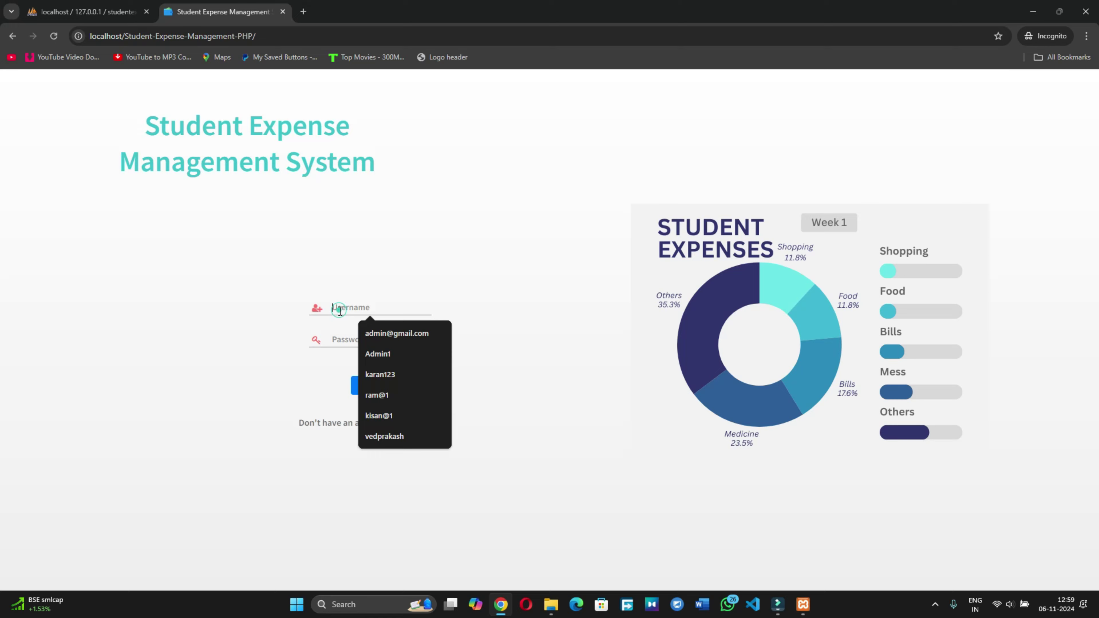
{"action": "left_click", "coordinate": [328, 343]}
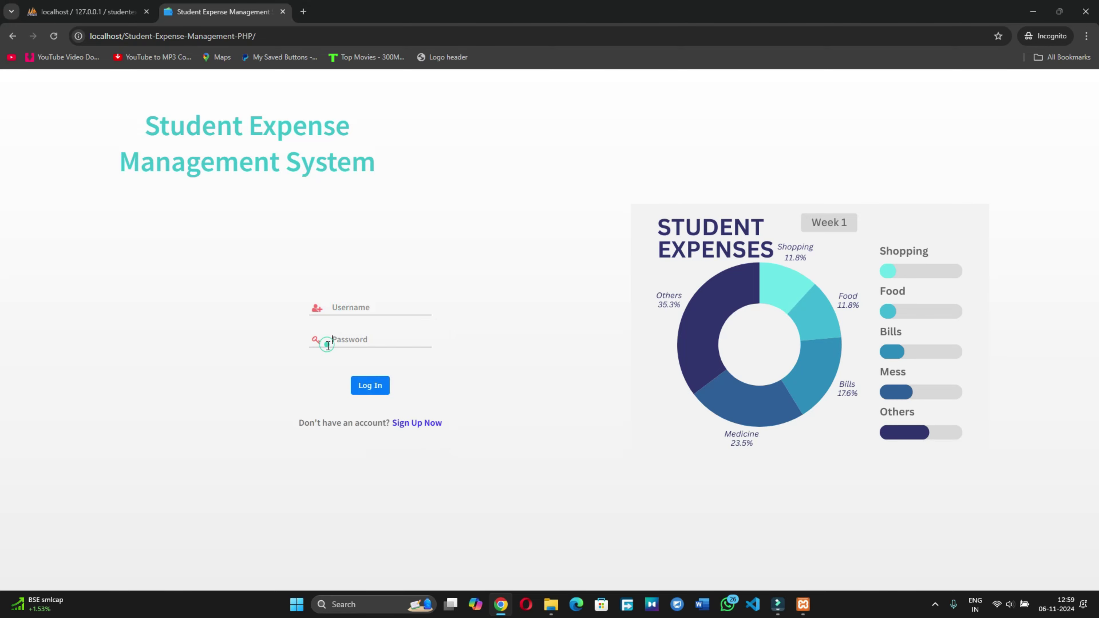
{"action": "left_click", "coordinate": [411, 422]}
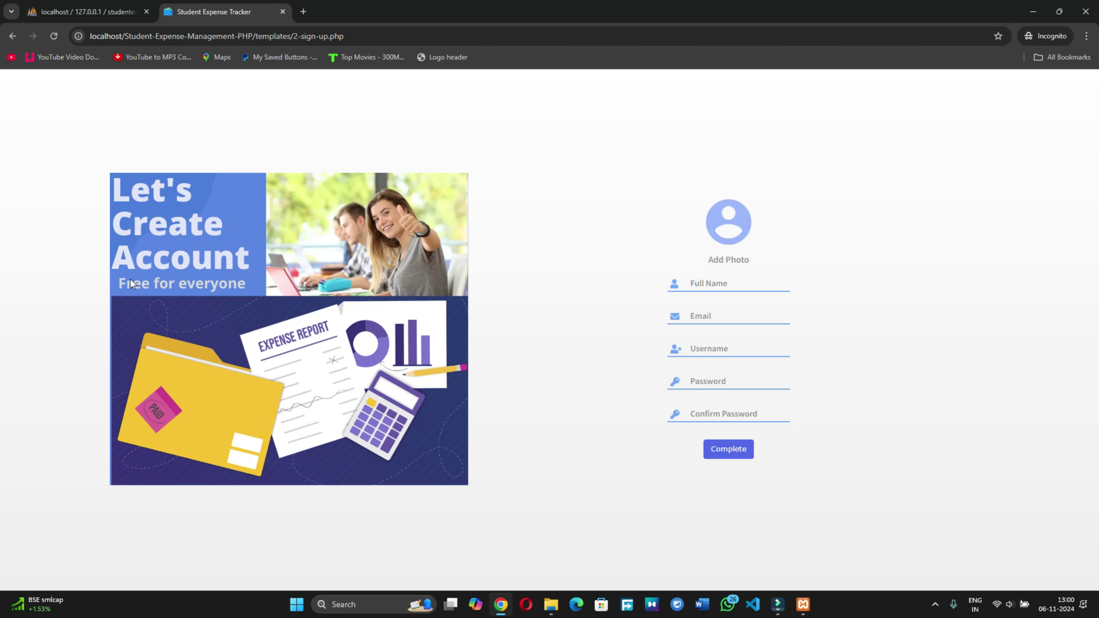
Step: Enter the student's full name and fill the Email field from a saved suggestion
{"action": "left_click", "coordinate": [717, 283]}
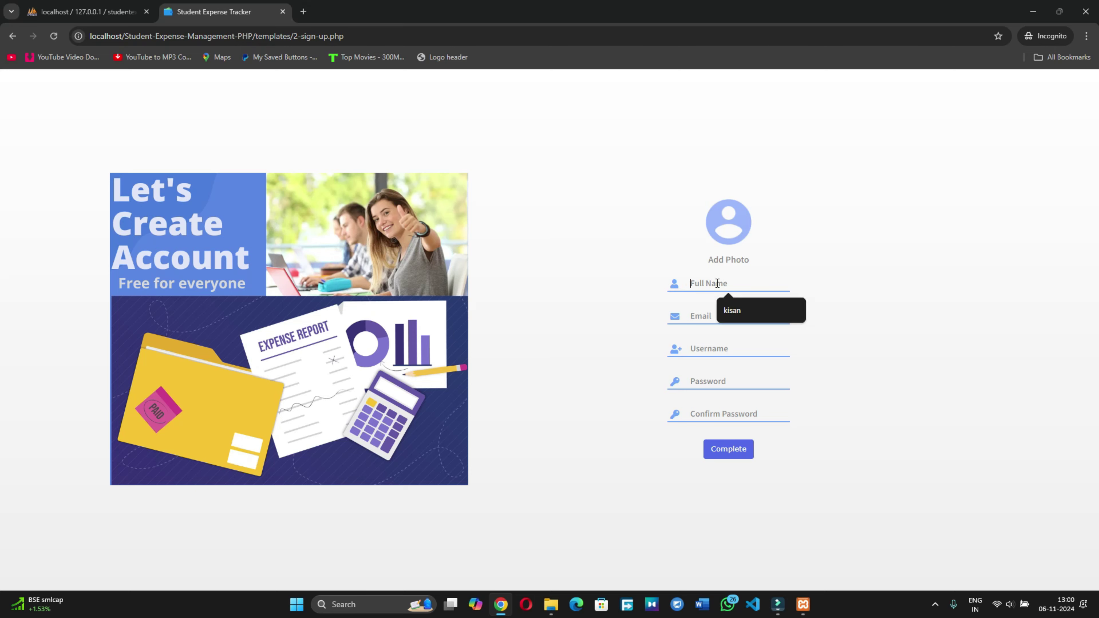
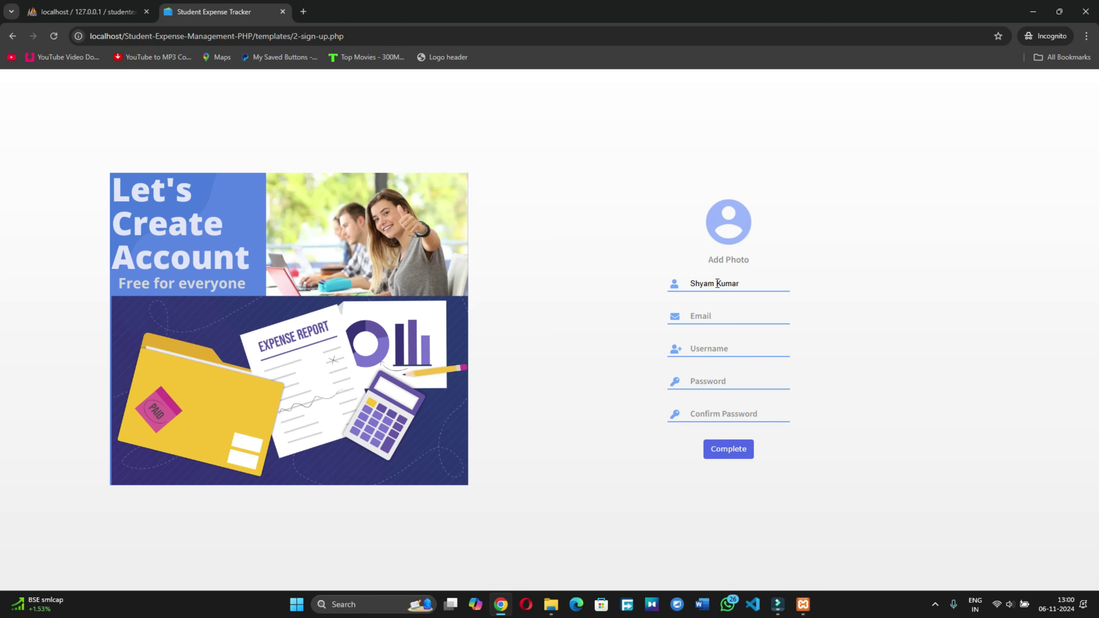
{"action": "type", "text": "S"}
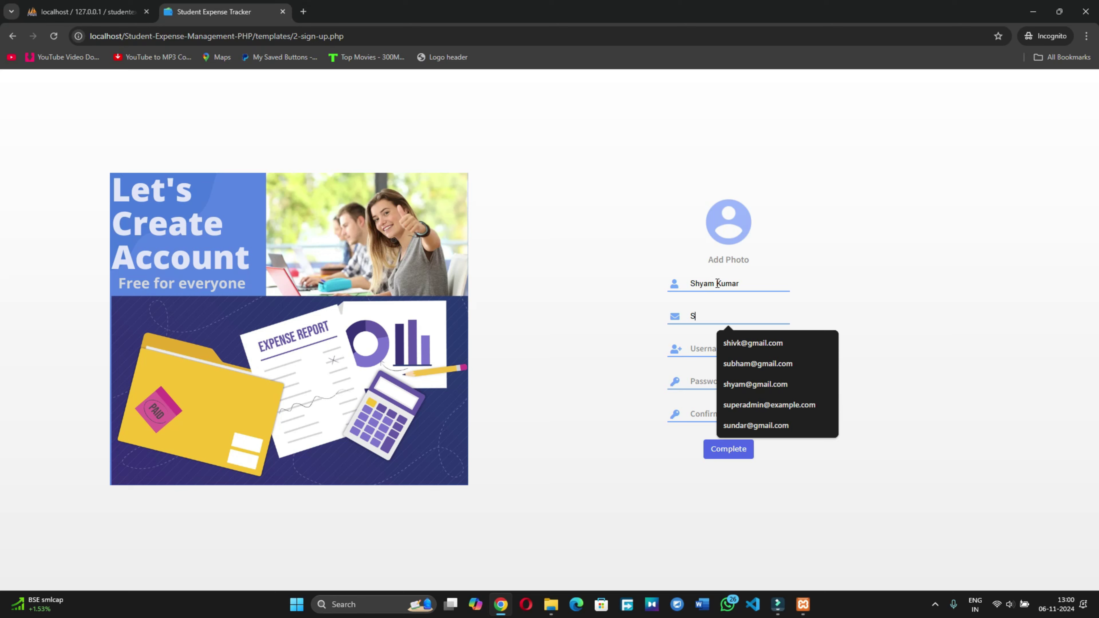
{"action": "left_click", "coordinate": [792, 390]}
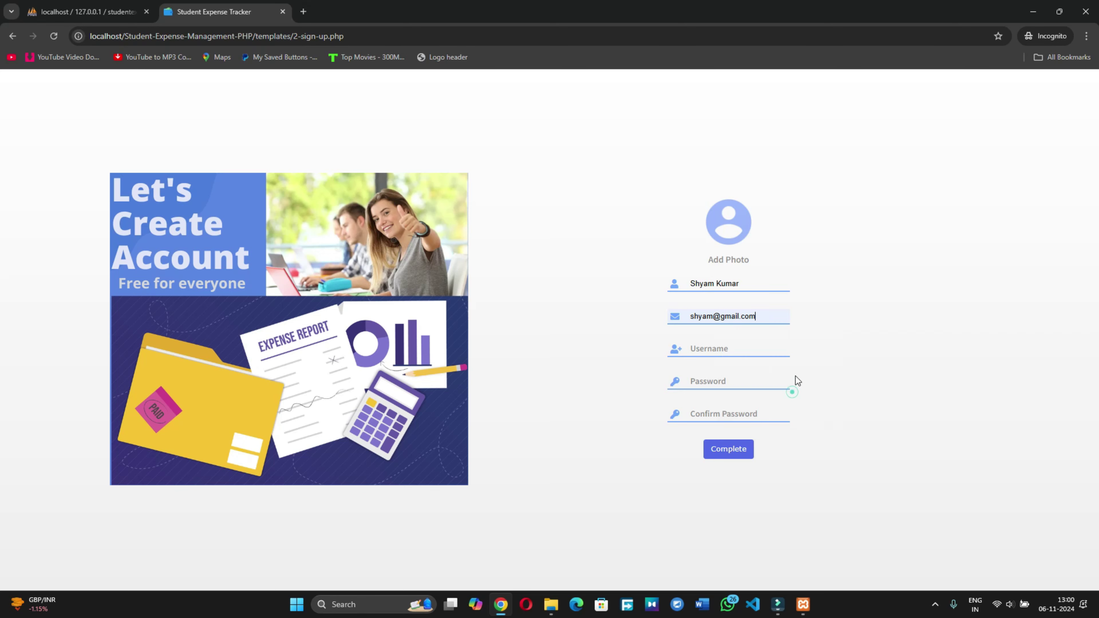
Step: Enter a username, password and matching confirmation, then submit the sign-up form
{"action": "left_click", "coordinate": [697, 351]}
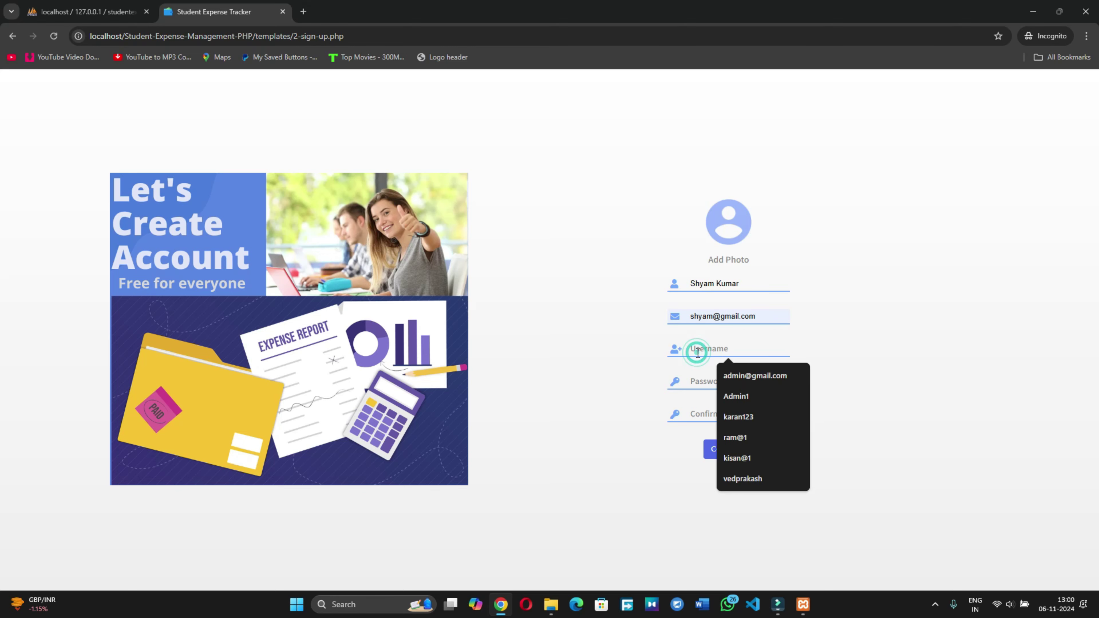
{"action": "type", "text": "Shya"}
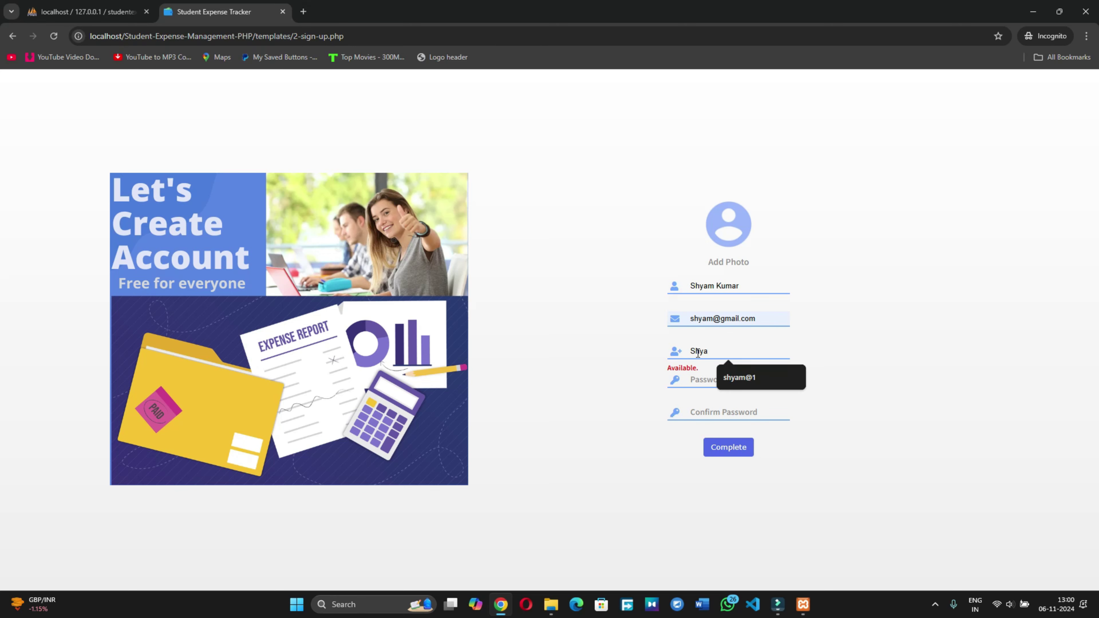
{"action": "type", "text": "m1"}
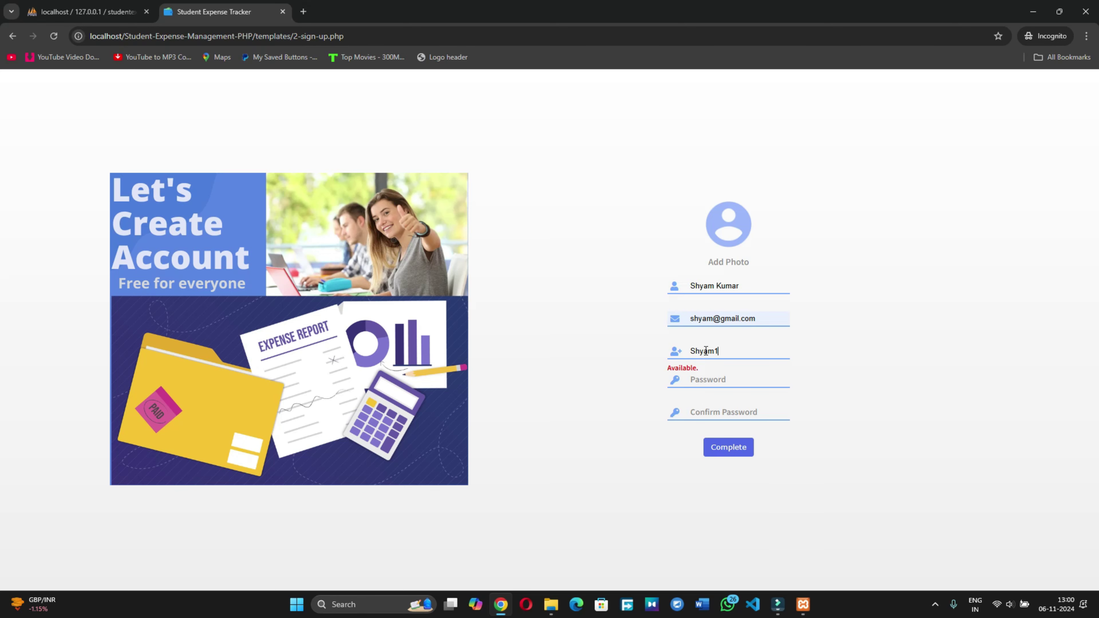
{"action": "left_click", "coordinate": [697, 385]}
{"action": "type", "text": "S"}
{"action": "key", "text": "Tab"}
{"action": "type", "text": "Sh"}
{"action": "left_click", "coordinate": [715, 445]}
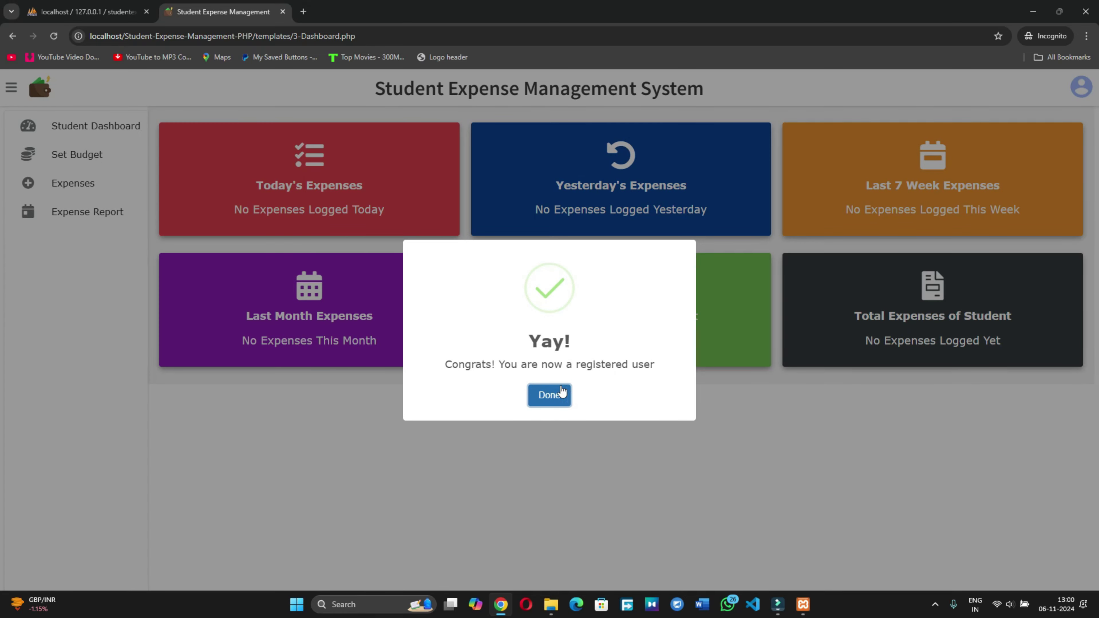
Step: Close the 'Yay!' registration dialog and review the dashboard's empty summary cards
{"action": "left_click", "coordinate": [552, 395]}
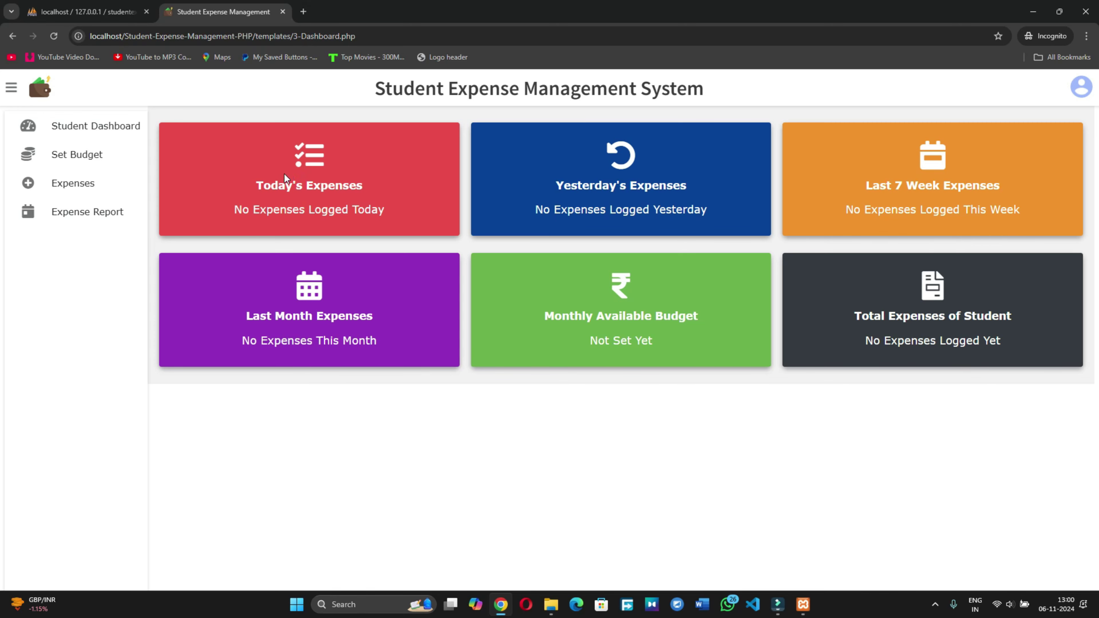
{"action": "left_click_drag", "start_coordinate": [256, 194], "coordinate": [372, 209]}
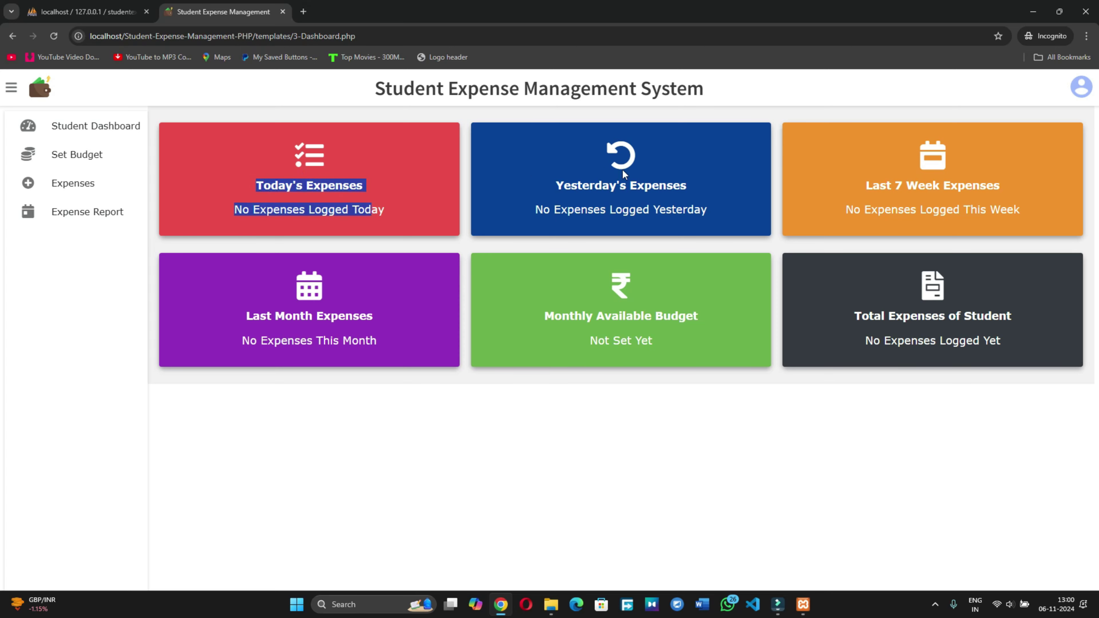
{"action": "left_click_drag", "start_coordinate": [570, 185], "coordinate": [714, 187]}
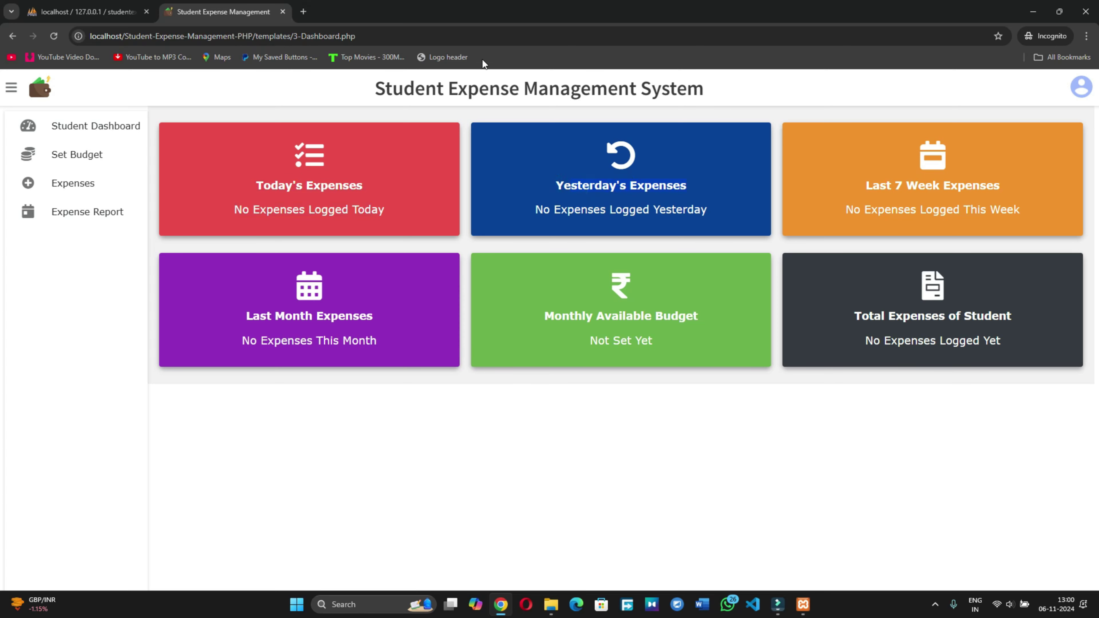
{"action": "left_click_drag", "start_coordinate": [367, 89], "coordinate": [751, 104]}
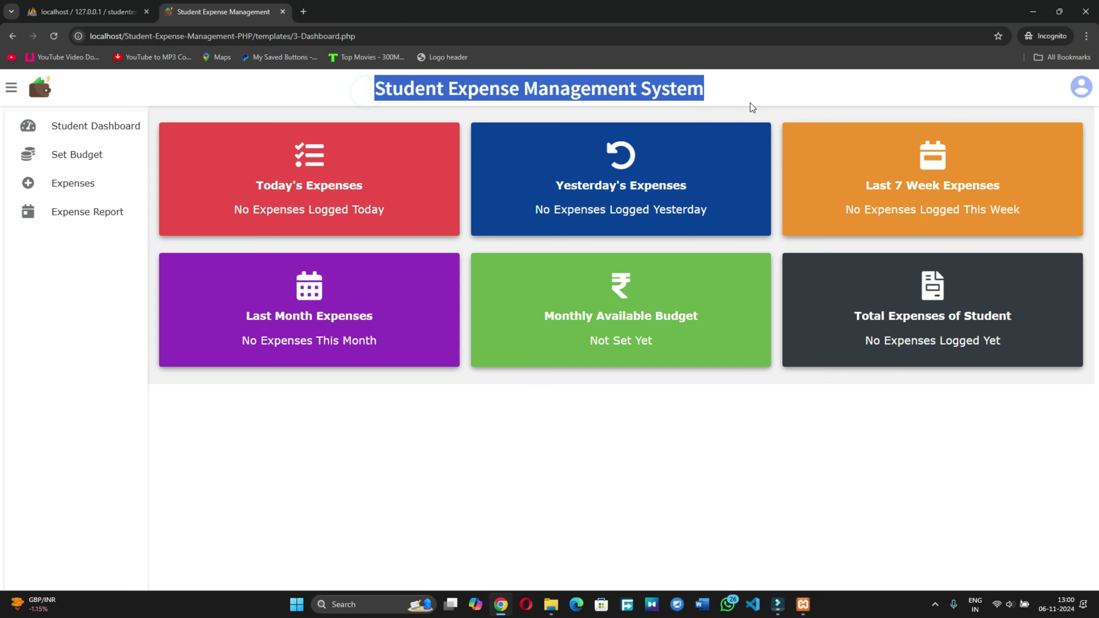
Step: Save a monthly budget of 30000 and dismiss the confirmation
{"action": "left_click", "coordinate": [82, 154]}
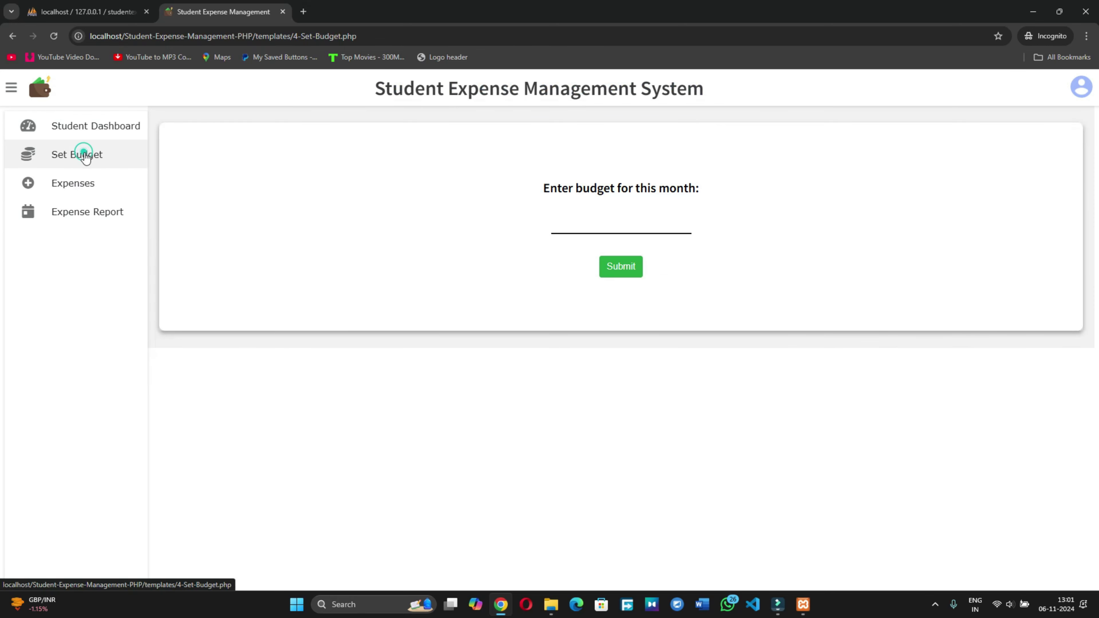
{"action": "left_click", "coordinate": [626, 222]}
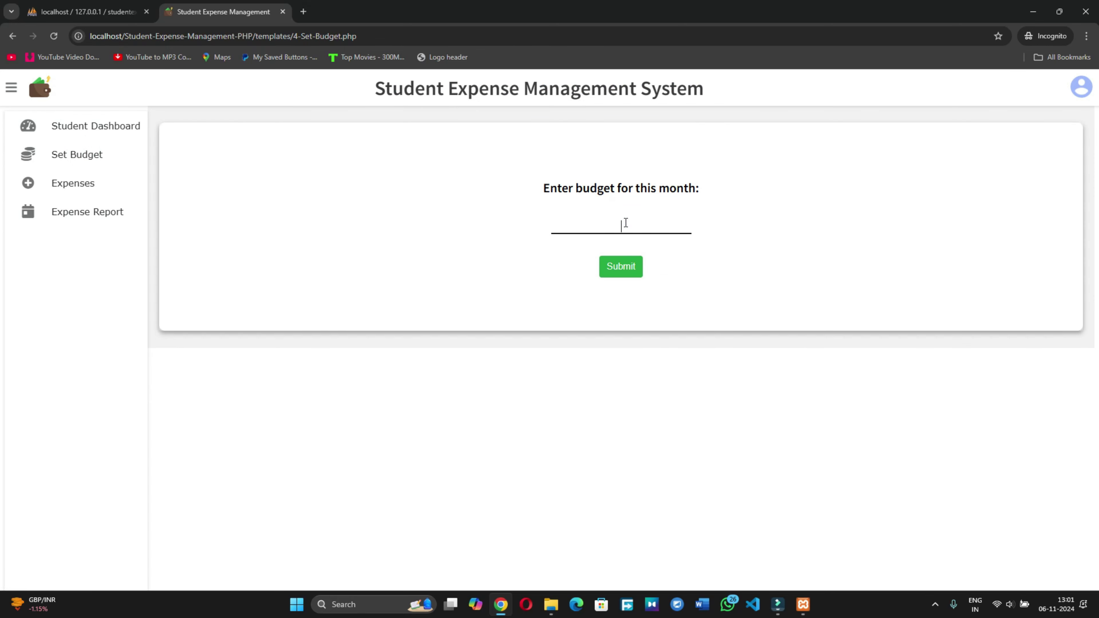
{"action": "type", "text": "30000"}
{"action": "left_click", "coordinate": [625, 268]}
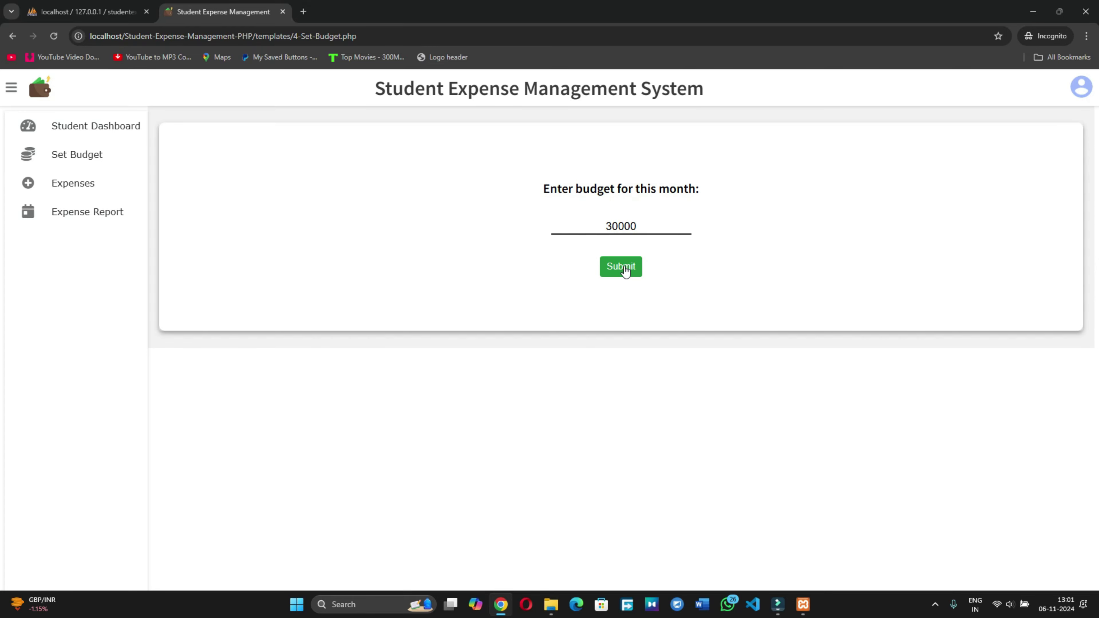
{"action": "left_click", "coordinate": [547, 394]}
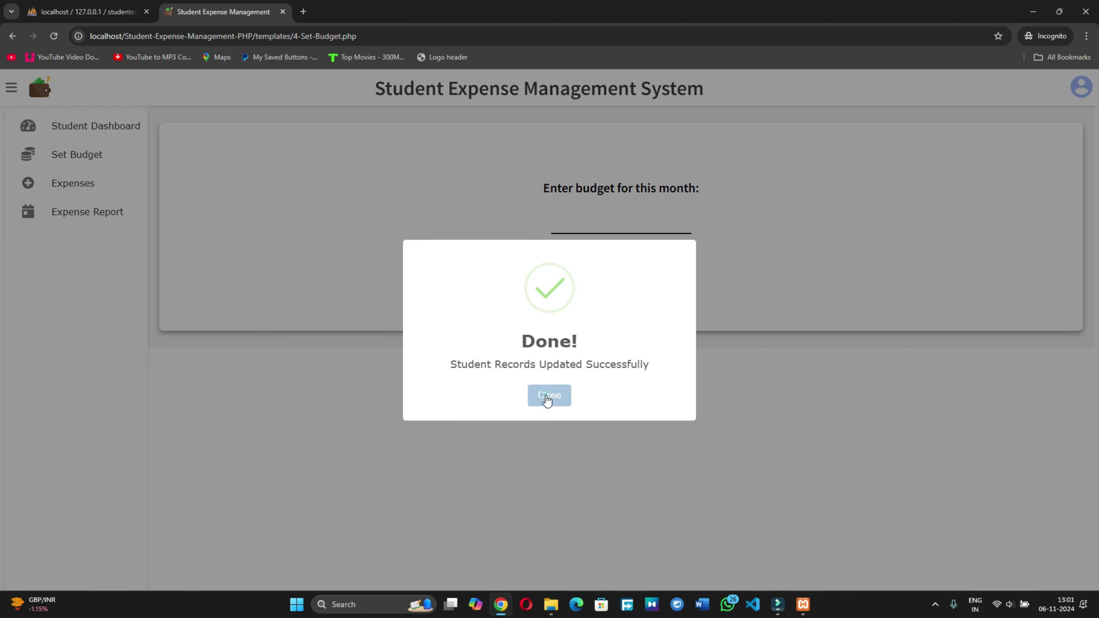
{"action": "left_click", "coordinate": [71, 186]}
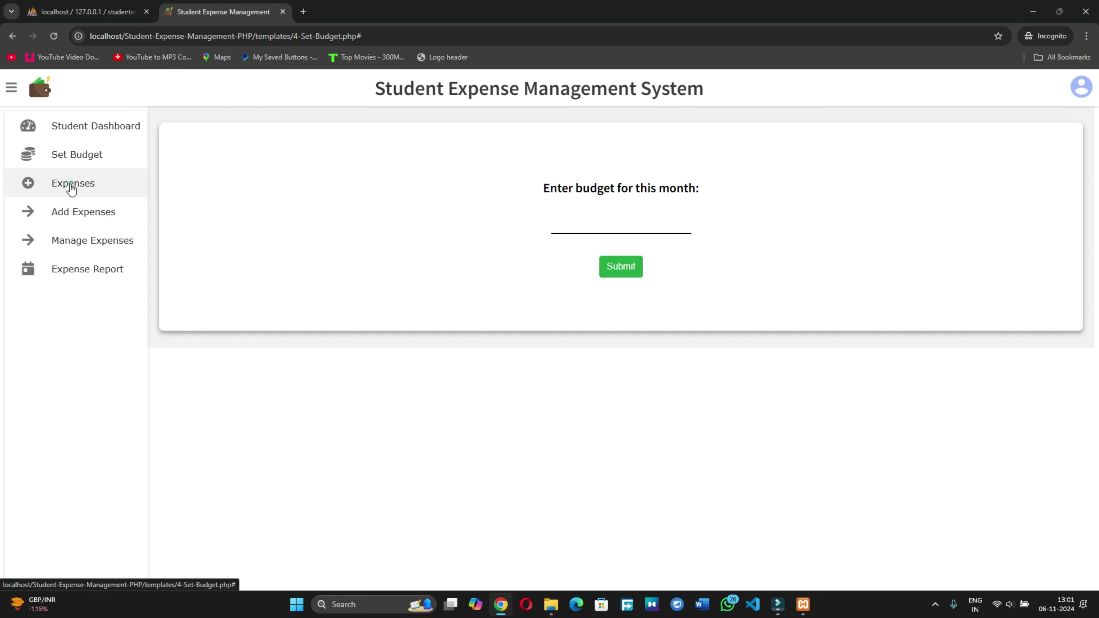
Step: Add a Mess expense costing 3500 dated 03-11-2024
{"action": "left_click", "coordinate": [77, 211]}
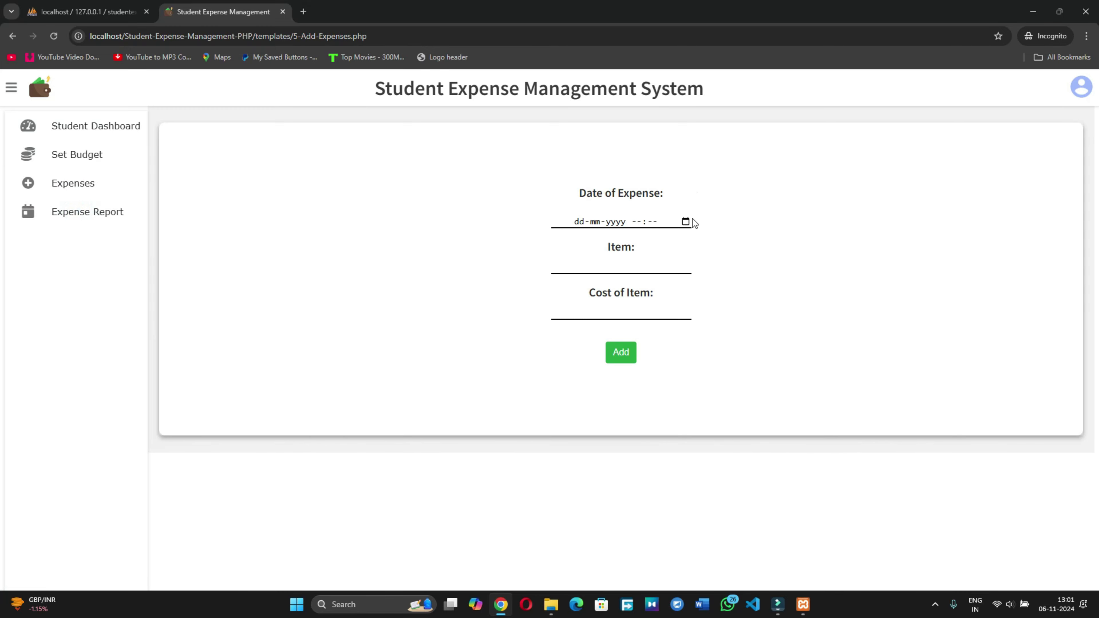
{"action": "left_click", "coordinate": [686, 221]}
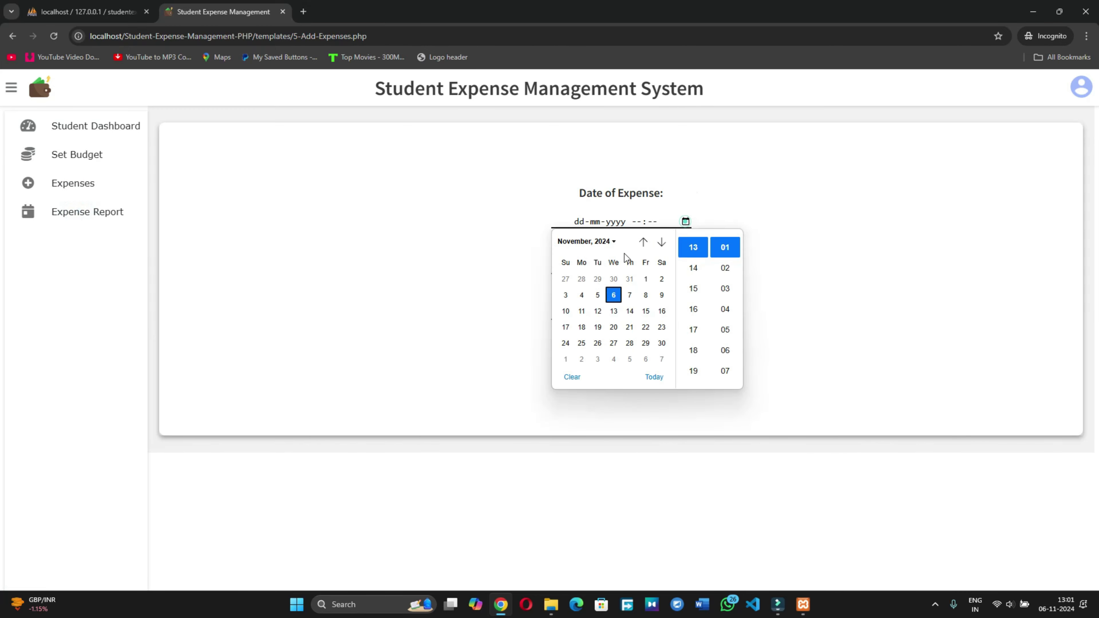
{"action": "left_click", "coordinate": [564, 295]}
{"action": "left_click", "coordinate": [857, 237]}
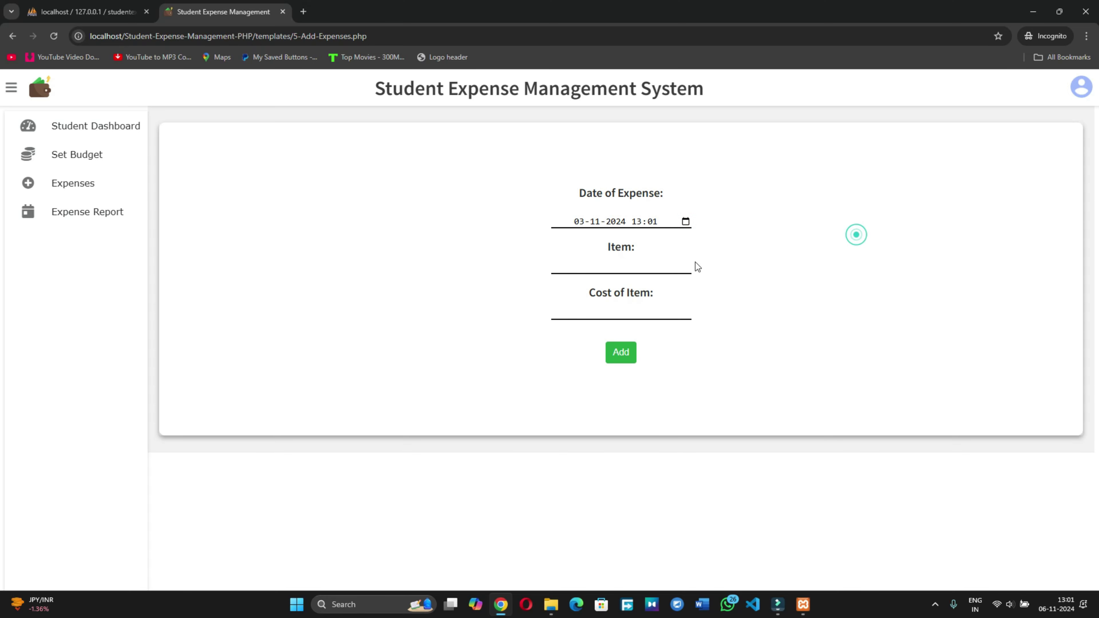
{"action": "left_click", "coordinate": [621, 266]}
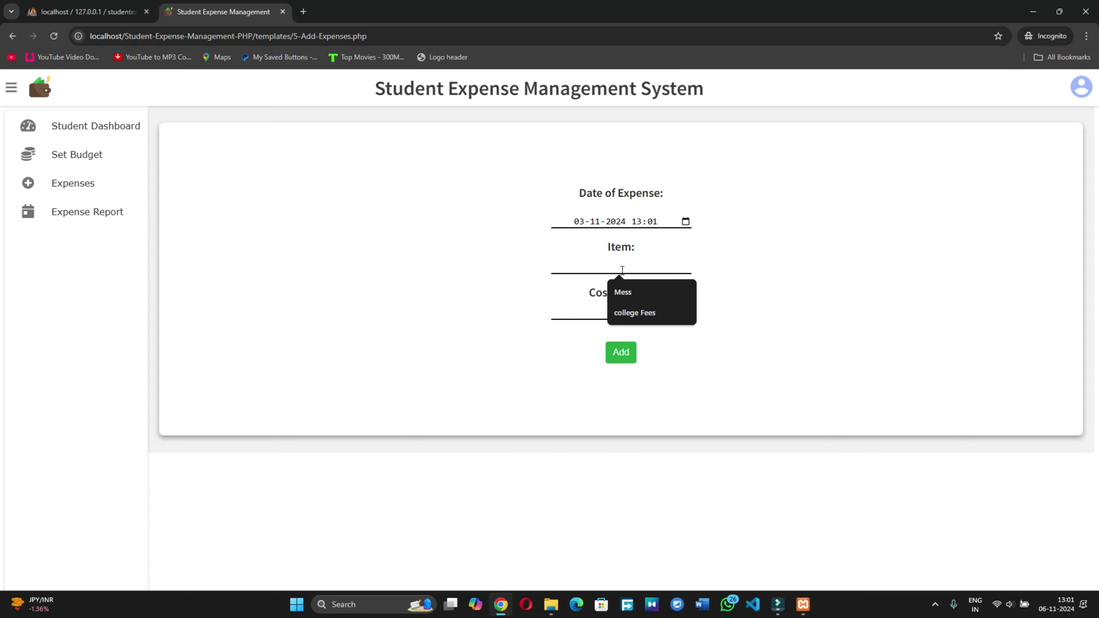
{"action": "left_click", "coordinate": [619, 288]}
{"action": "left_click", "coordinate": [590, 313]}
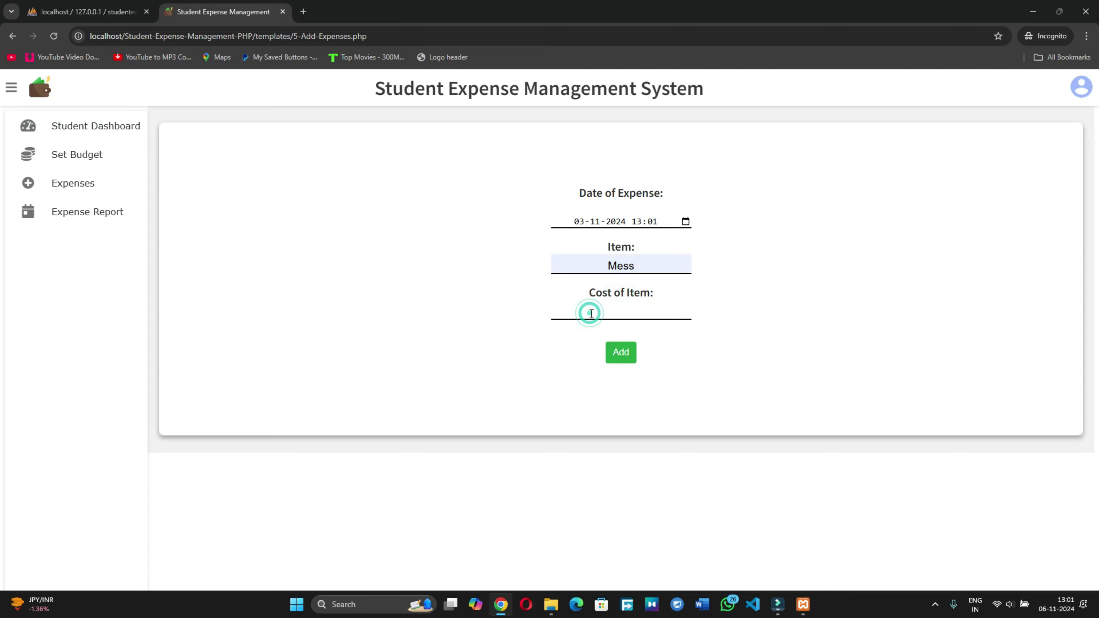
{"action": "type", "text": "3500"}
{"action": "left_click", "coordinate": [621, 359]}
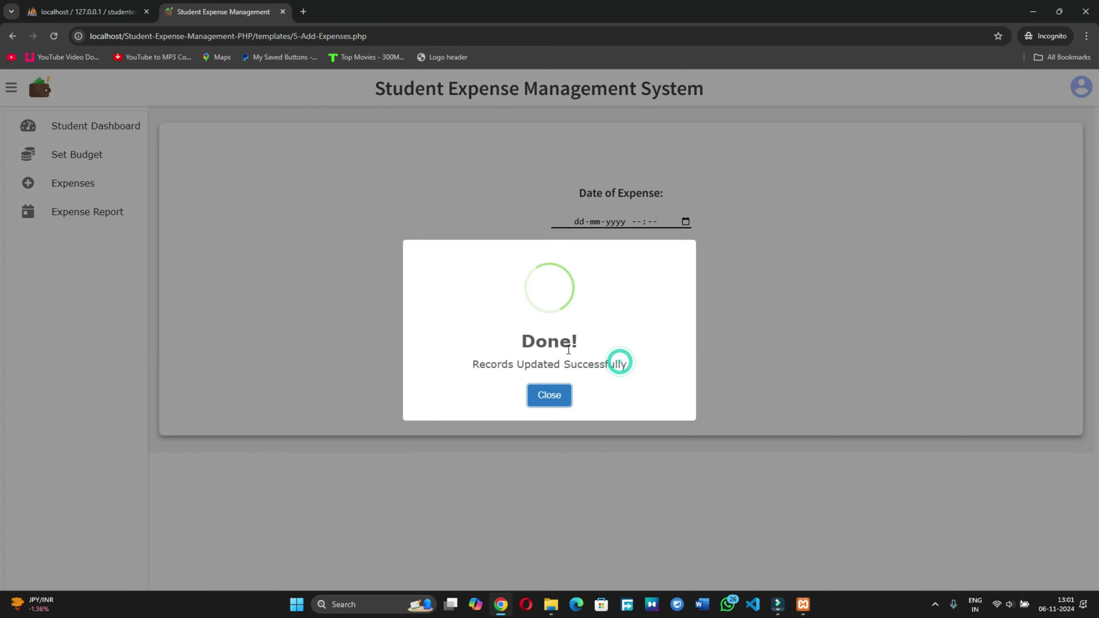
{"action": "left_click", "coordinate": [556, 403]}
Step: Add a college Fees expense costing 10000 dated 04-11-2024
{"action": "left_click", "coordinate": [75, 193]}
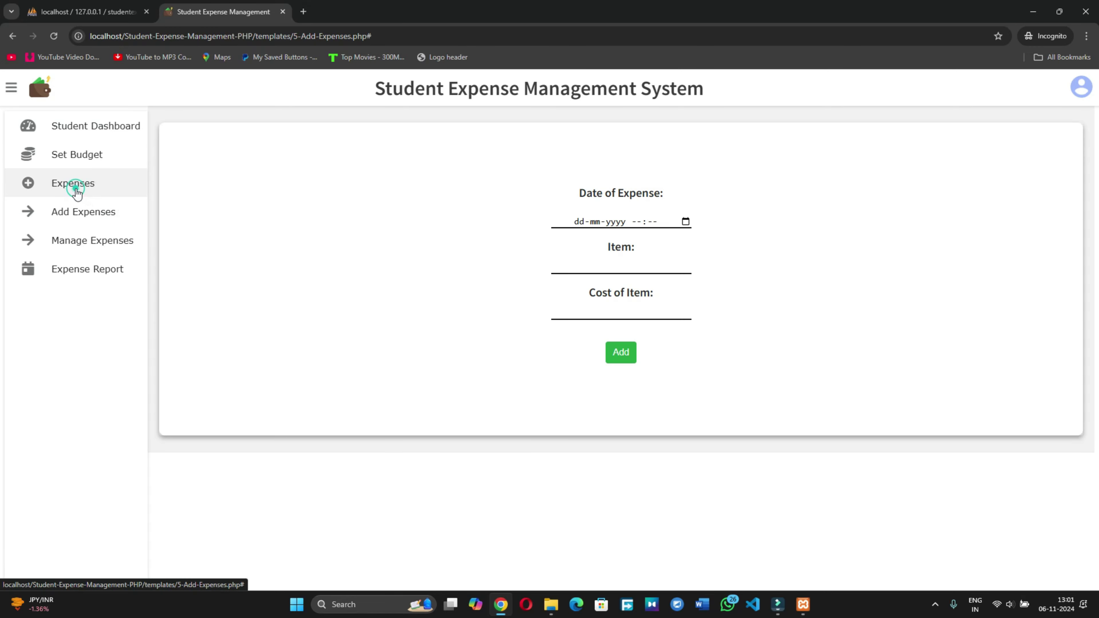
{"action": "left_click", "coordinate": [73, 214]}
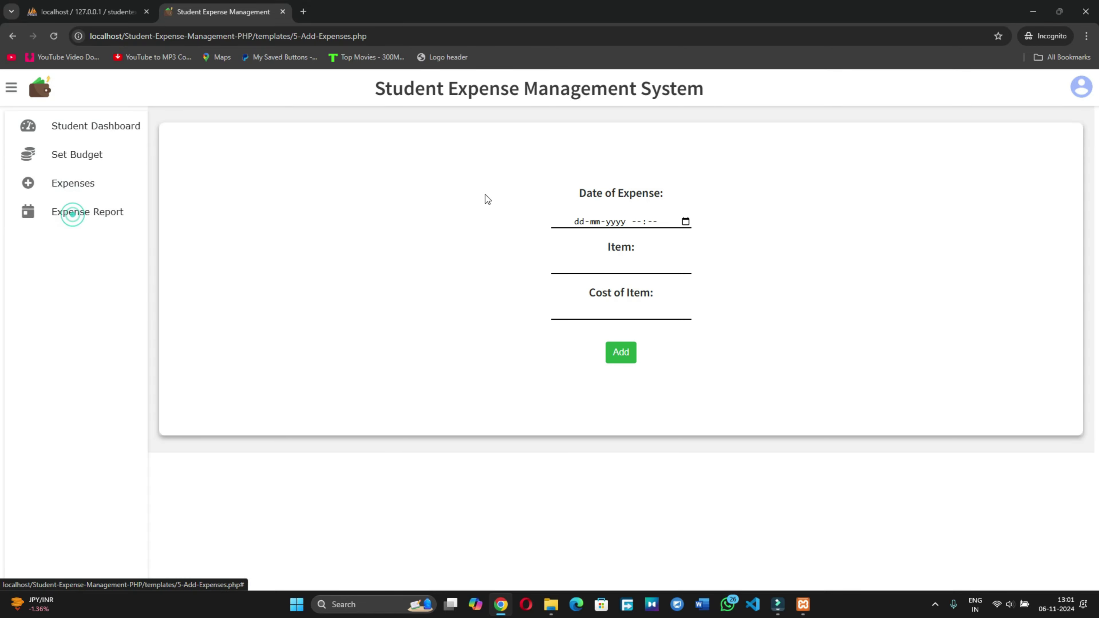
{"action": "left_click", "coordinate": [687, 222]}
{"action": "left_click", "coordinate": [583, 295]}
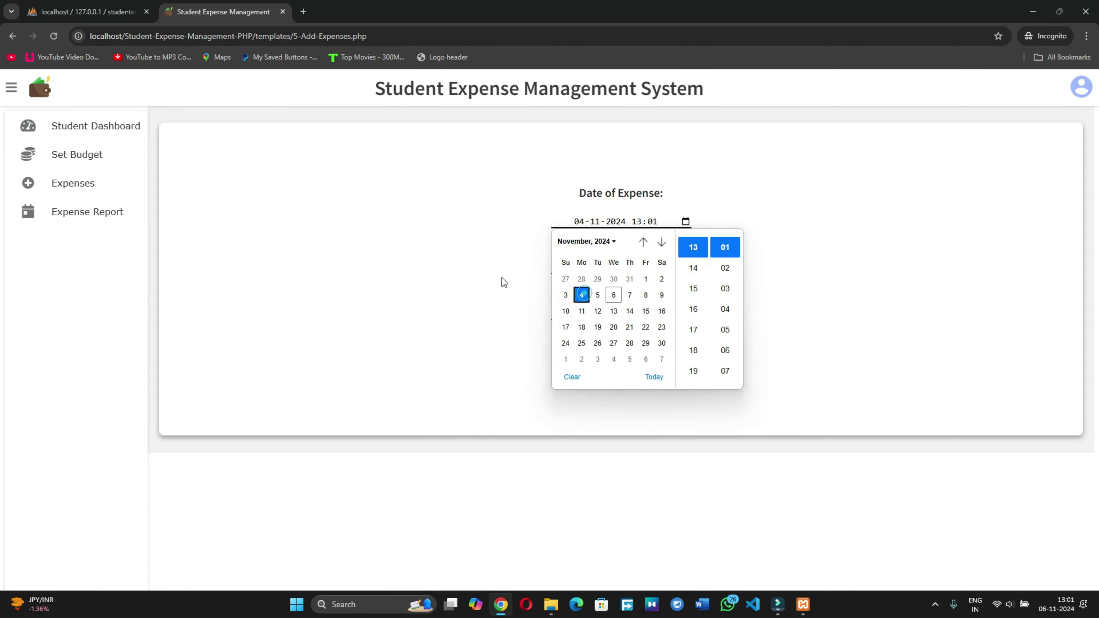
{"action": "left_click", "coordinate": [473, 274]}
{"action": "left_click", "coordinate": [645, 263]}
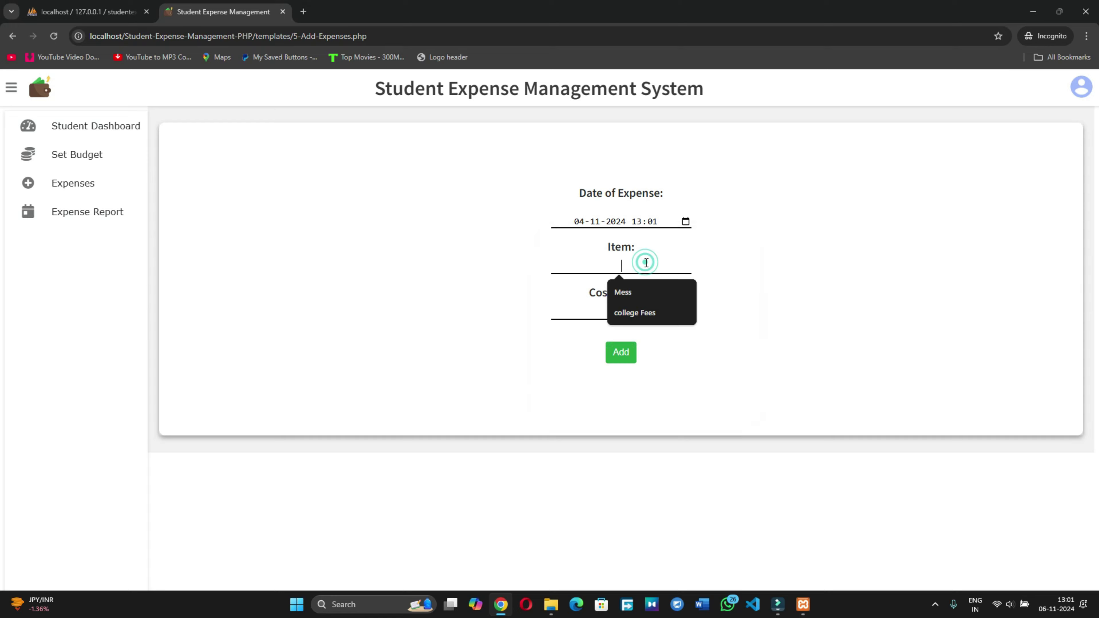
{"action": "left_click", "coordinate": [631, 312]}
{"action": "left_click", "coordinate": [602, 310]}
{"action": "type", "text": "1"}
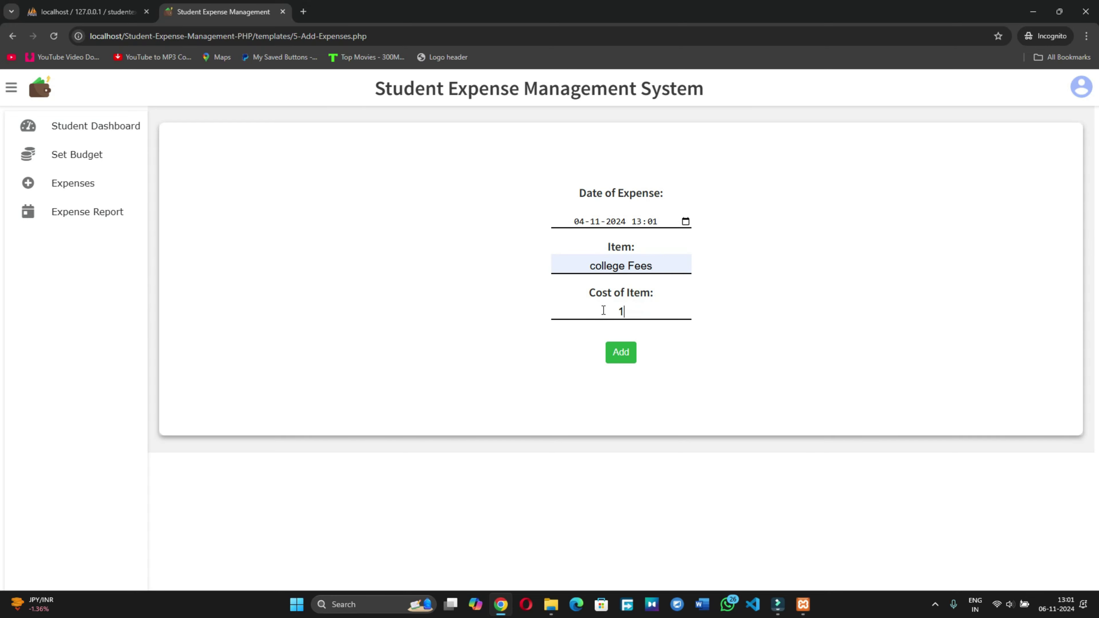
{"action": "type", "text": "0000"}
{"action": "left_click", "coordinate": [626, 349]}
{"action": "left_click", "coordinate": [544, 389]}
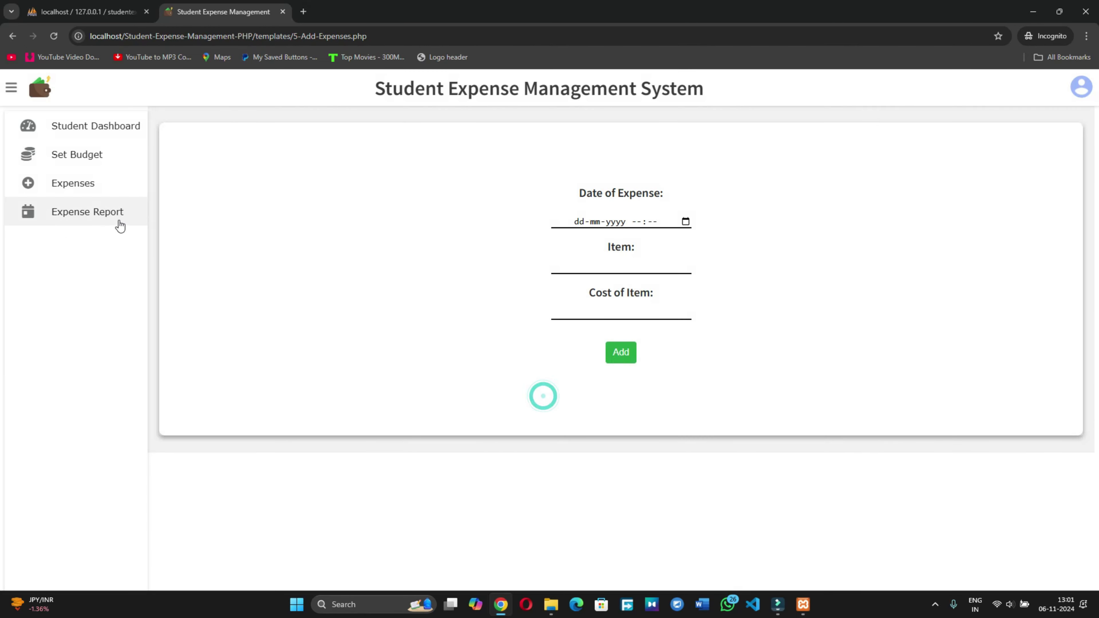
Step: Add a Book expense costing 1000 dated 06-11-2024, then go to Manage Expenses
{"action": "left_click", "coordinate": [67, 184]}
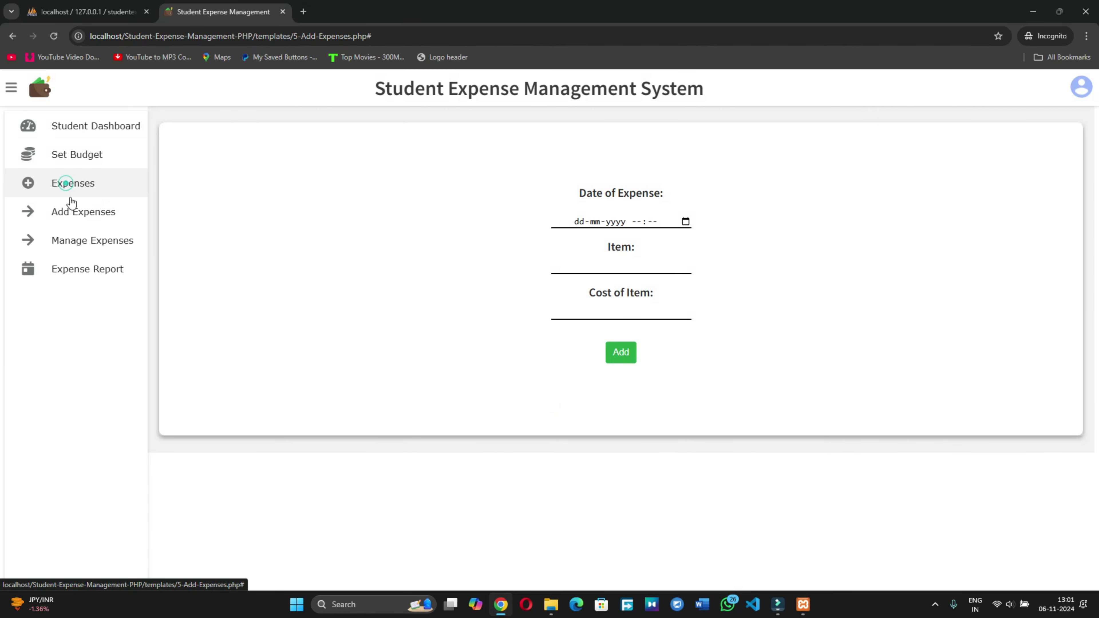
{"action": "left_click", "coordinate": [82, 216]}
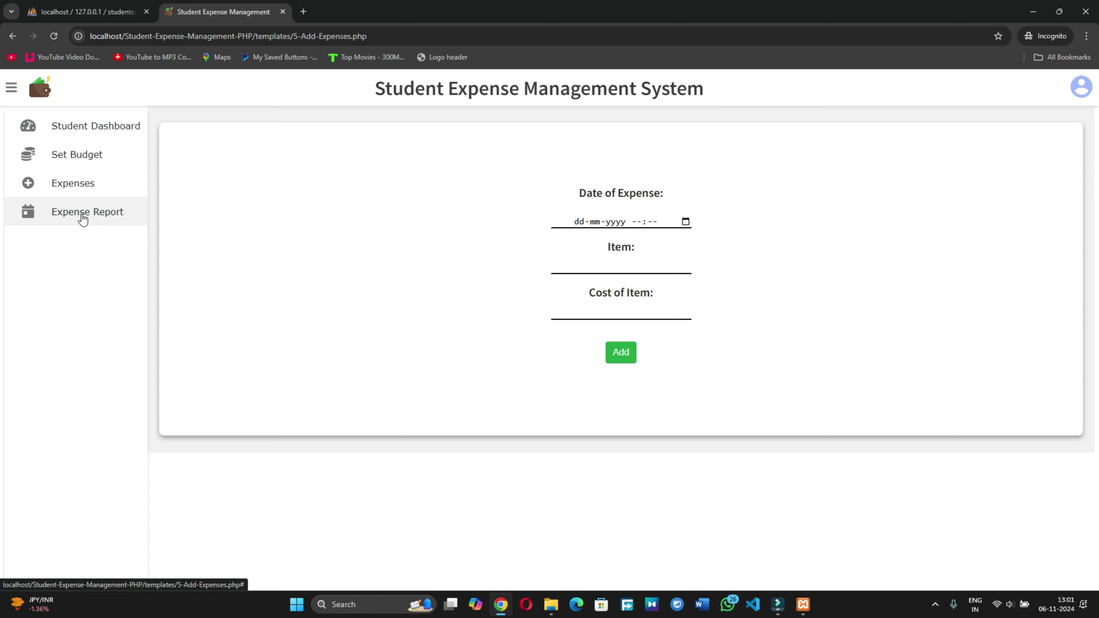
{"action": "left_click", "coordinate": [684, 221]}
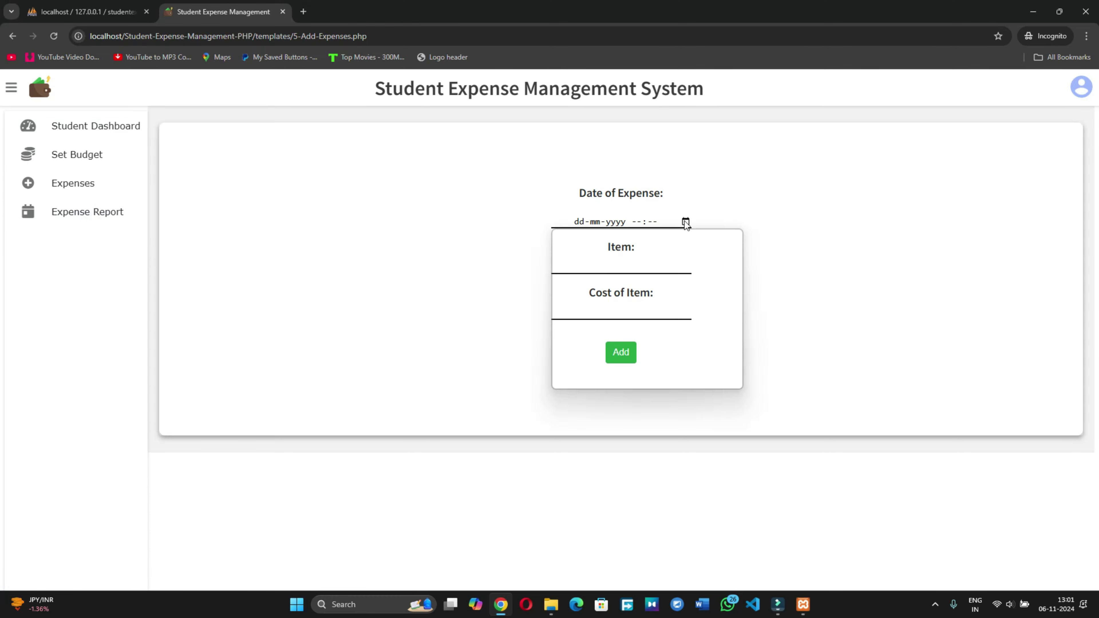
{"action": "left_click", "coordinate": [613, 296]}
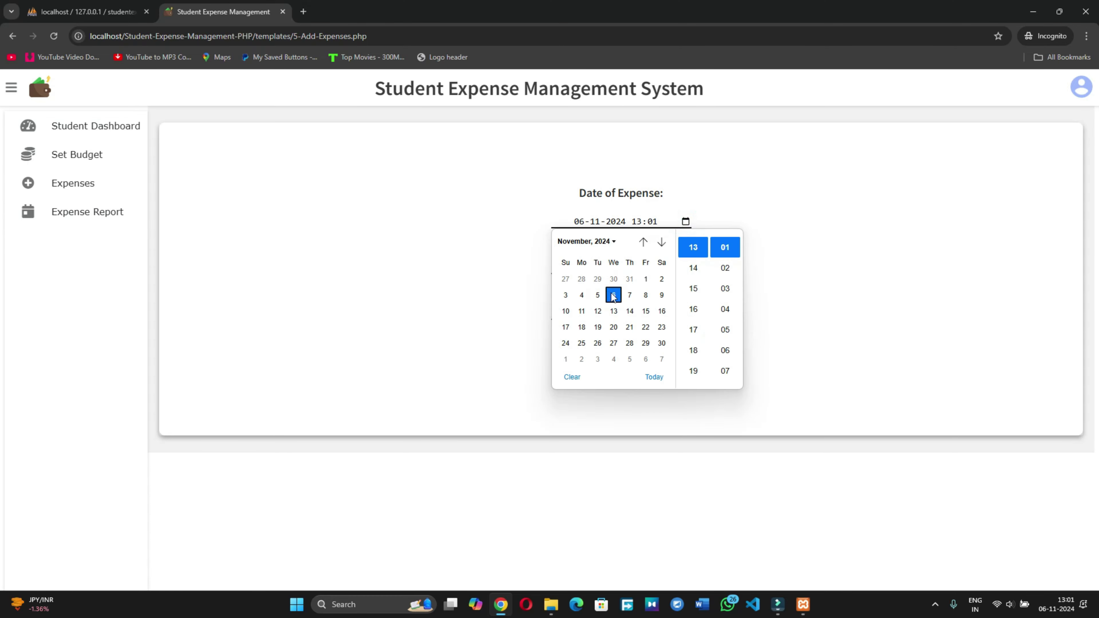
{"action": "left_click", "coordinate": [503, 308]}
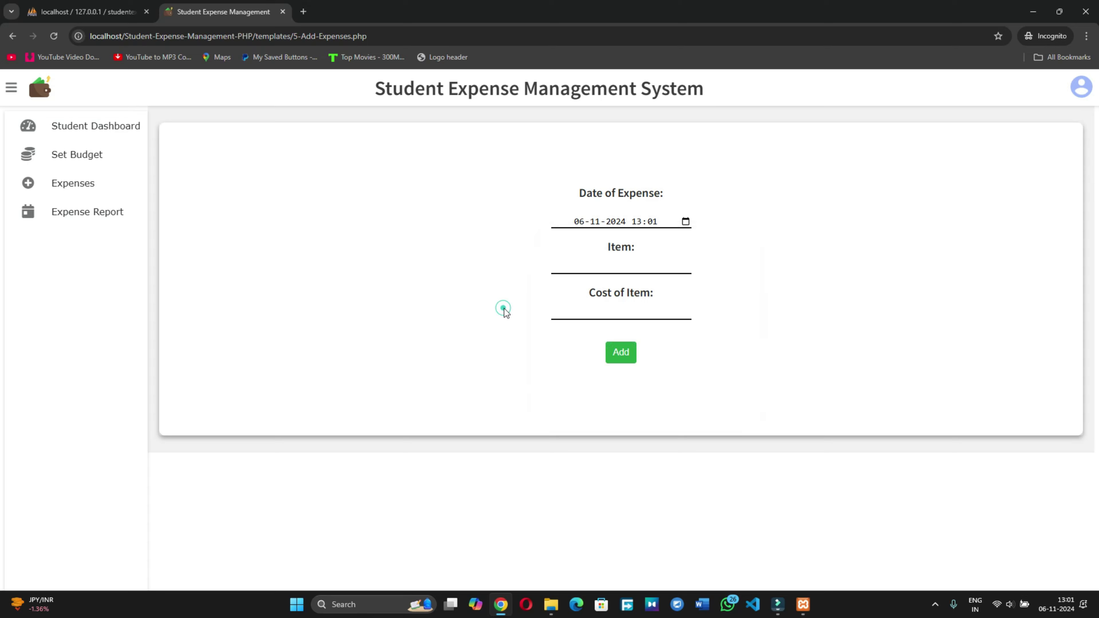
{"action": "left_click", "coordinate": [621, 269]}
{"action": "type", "text": "B"}
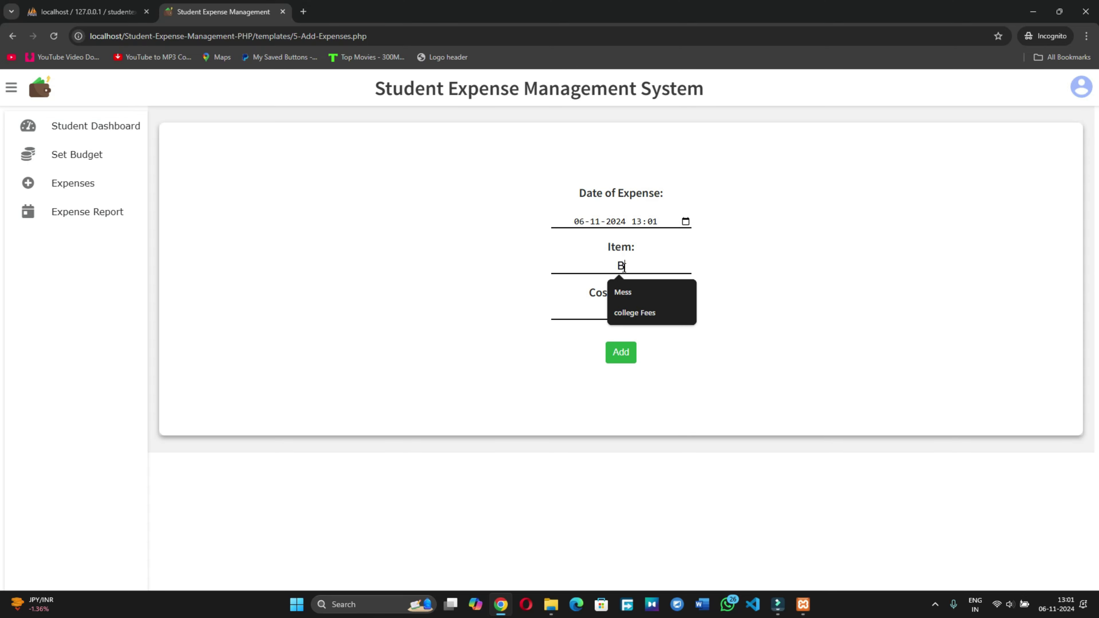
{"action": "type", "text": "ook"}
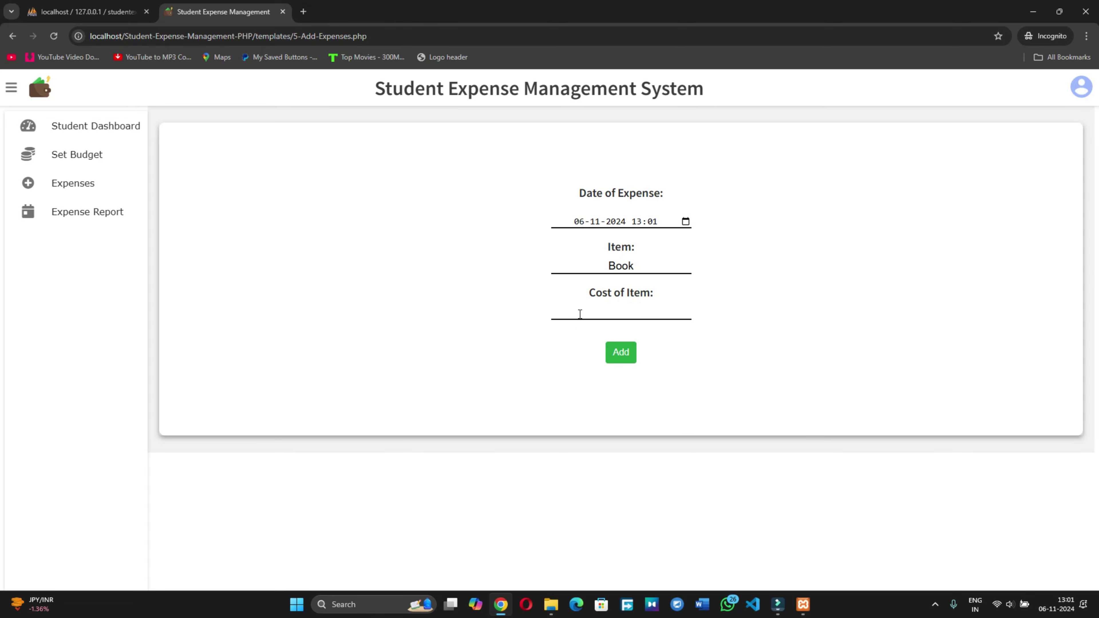
{"action": "left_click", "coordinate": [580, 314]}
{"action": "type", "text": "1000"}
{"action": "left_click", "coordinate": [619, 351]}
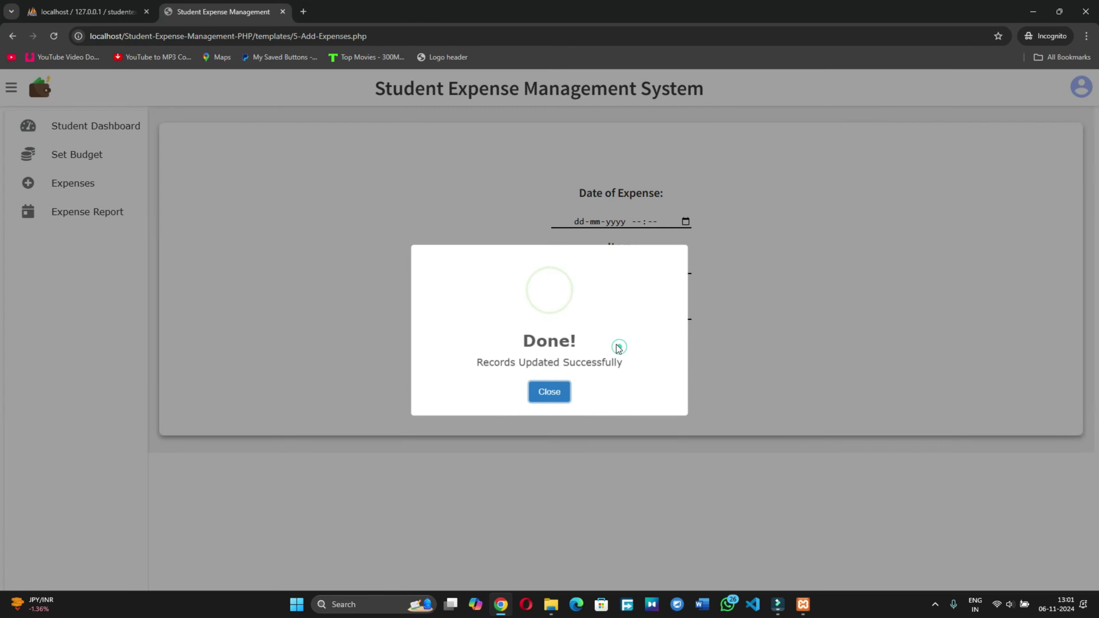
{"action": "left_click", "coordinate": [540, 393]}
{"action": "left_click", "coordinate": [76, 195]}
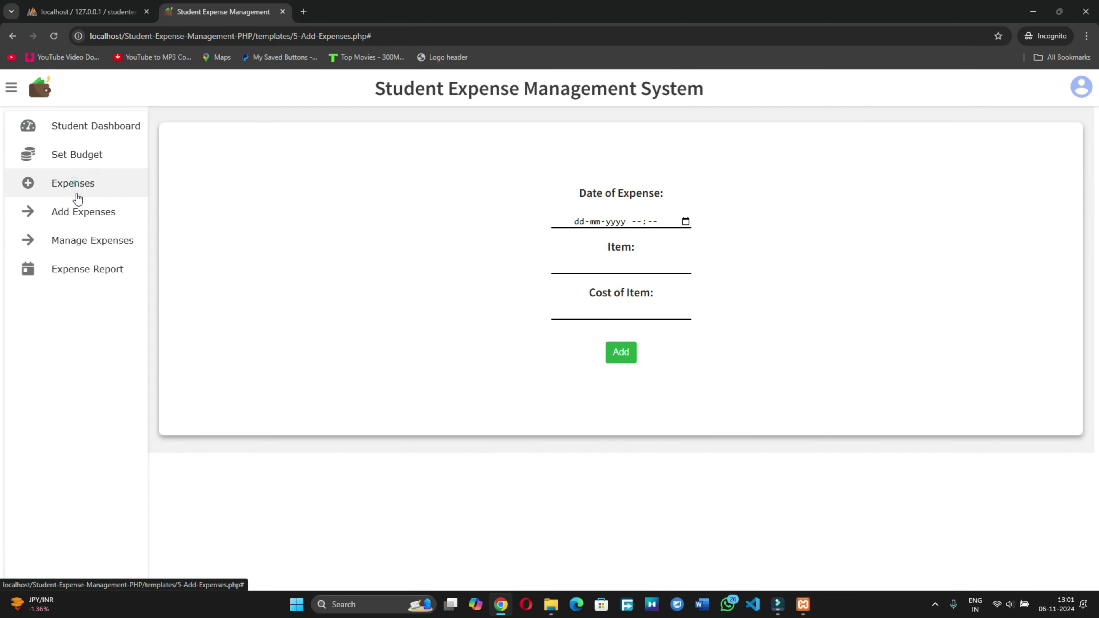
{"action": "left_click", "coordinate": [81, 239]}
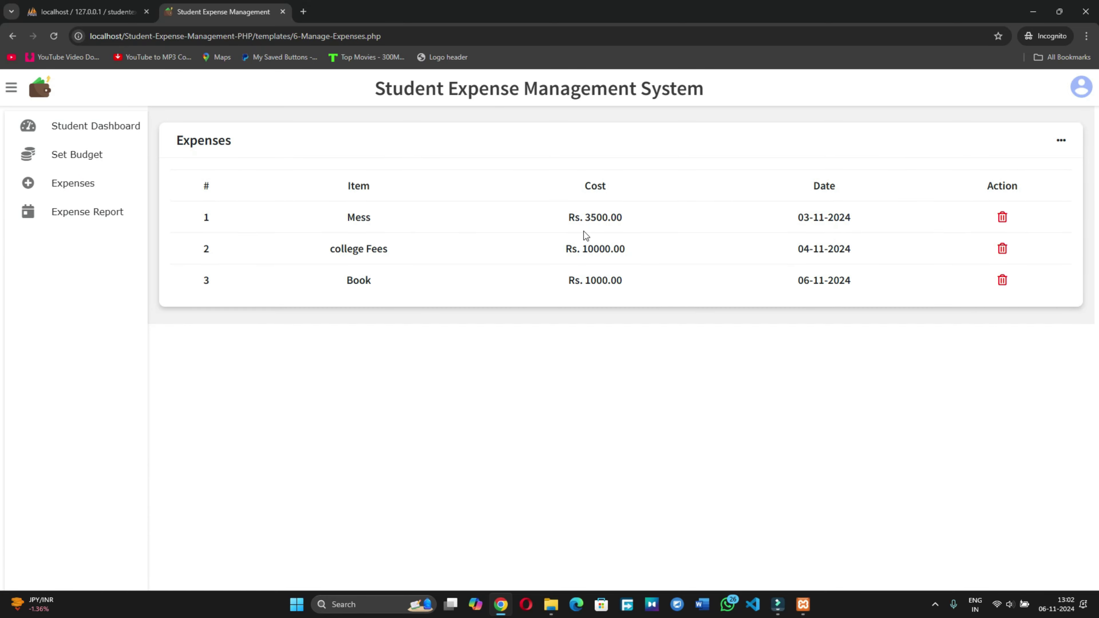
Step: Open the Datewise Expense Report page from the Expense Report menu
{"action": "left_click", "coordinate": [69, 217]}
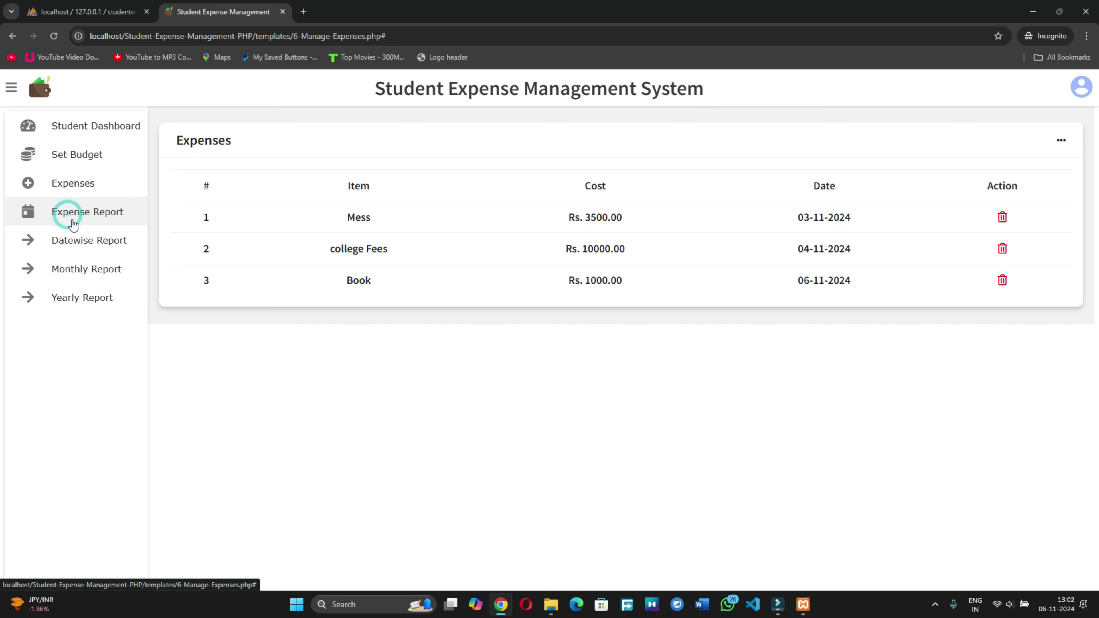
{"action": "left_click", "coordinate": [90, 214]}
Step: Run the datewise report from 03-11-2024 to 06-11-2024 and review its listing and graph
{"action": "left_click", "coordinate": [88, 215]}
{"action": "left_click", "coordinate": [64, 245]}
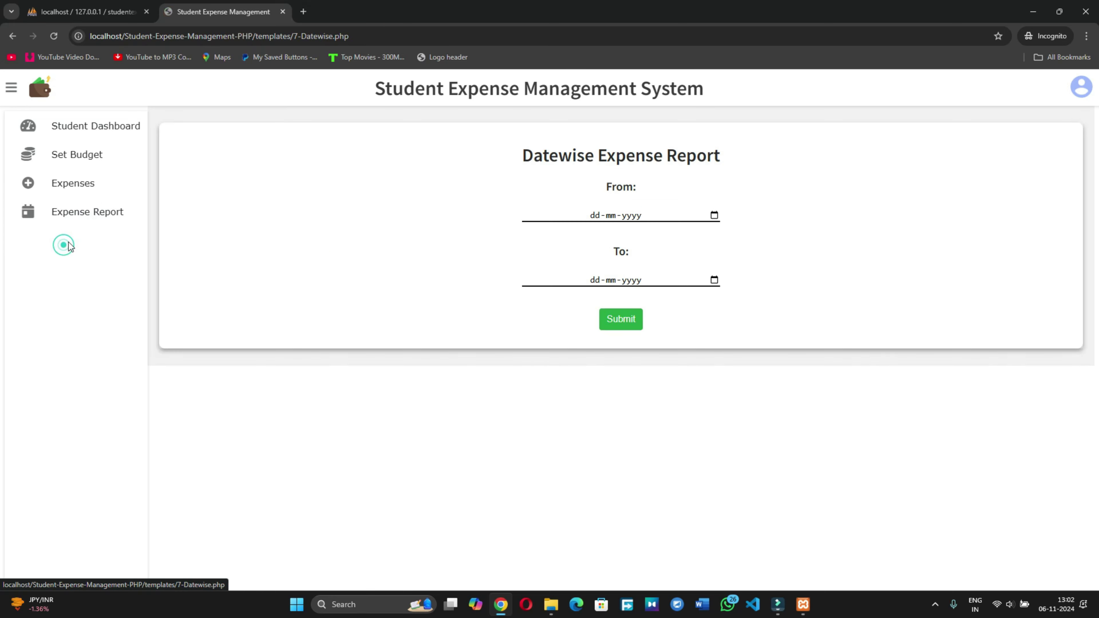
{"action": "left_click", "coordinate": [713, 216]}
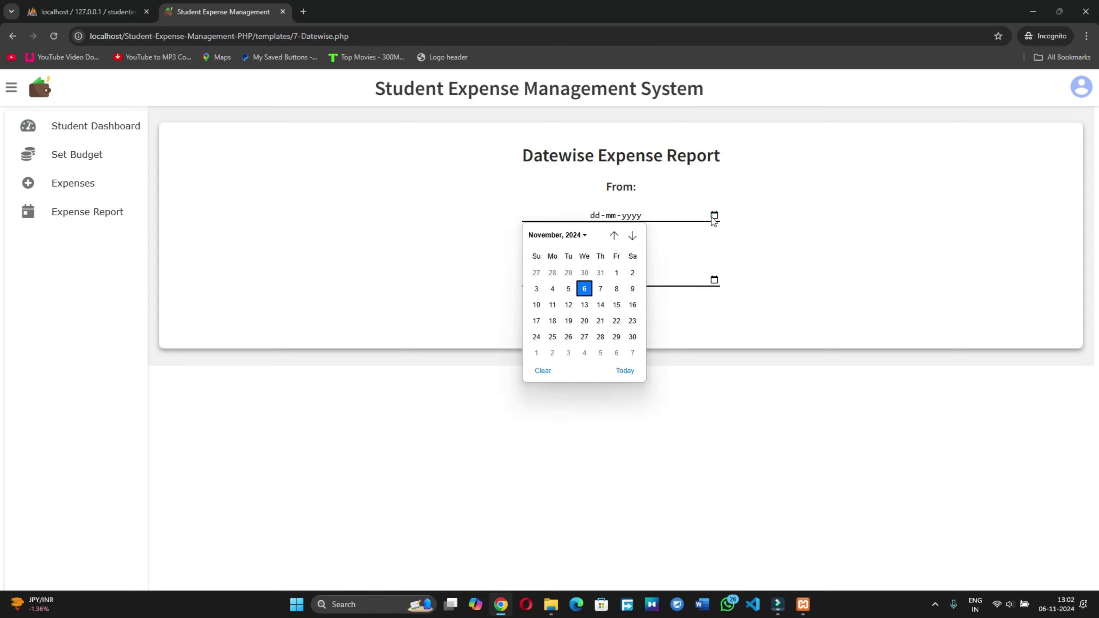
{"action": "left_click", "coordinate": [533, 290]}
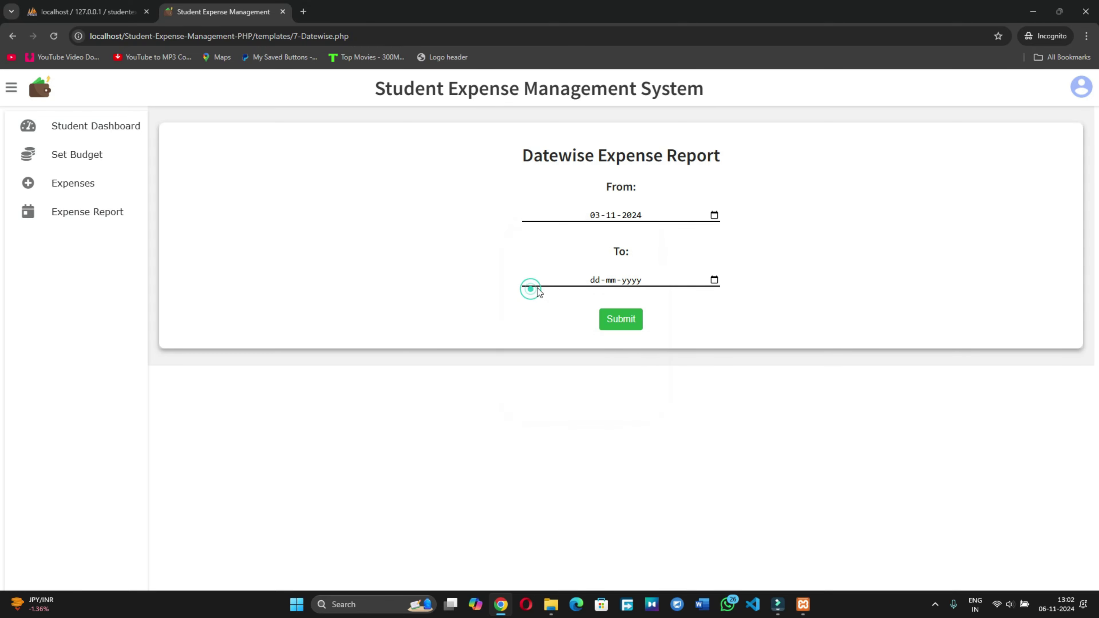
{"action": "left_click", "coordinate": [714, 281]}
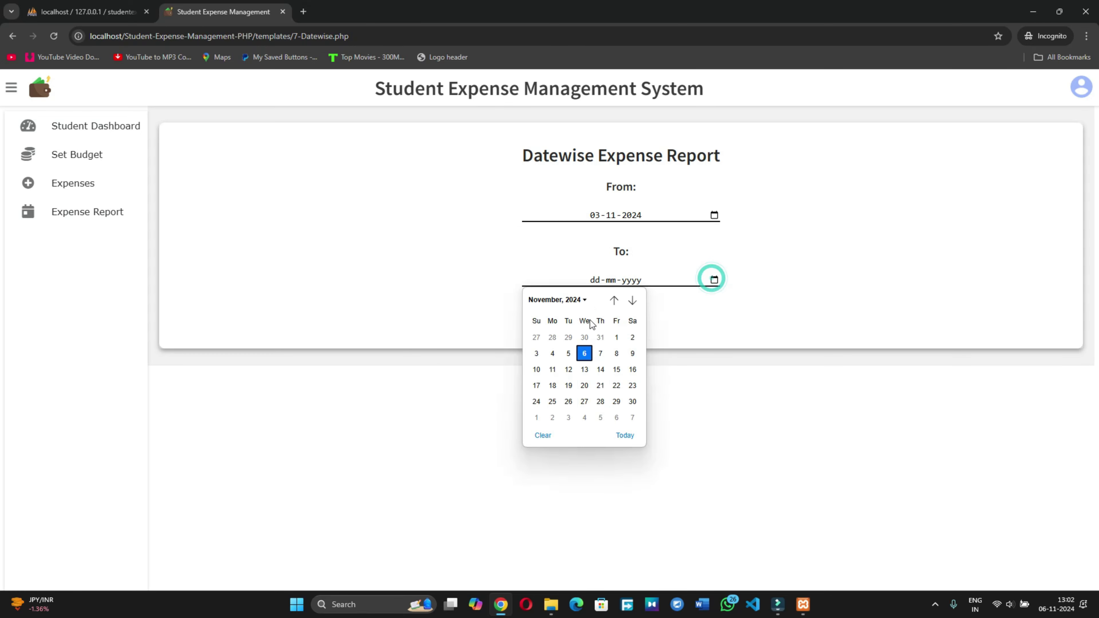
{"action": "left_click", "coordinate": [583, 353]}
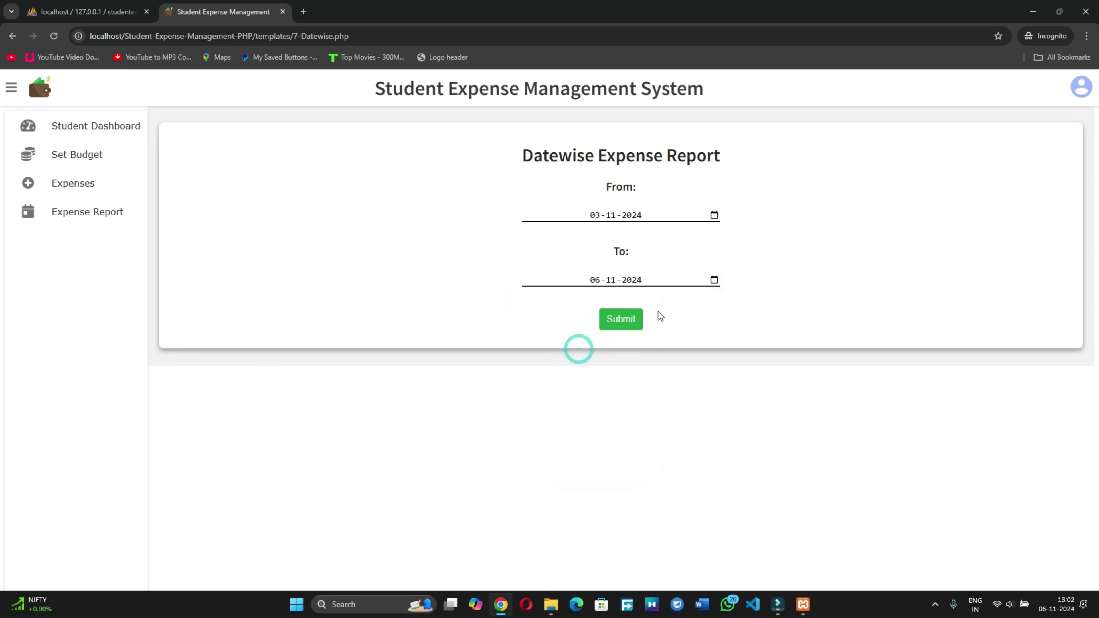
{"action": "left_click", "coordinate": [617, 321]}
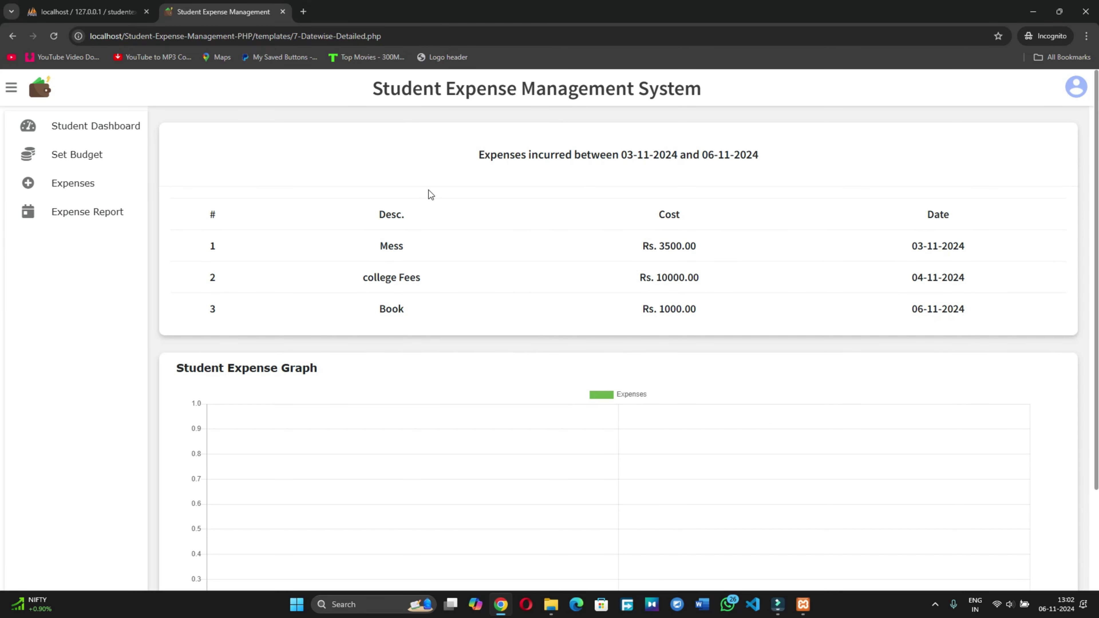
{"action": "scroll", "coordinate": [502, 165], "scroll_direction": "down", "scroll_amount": 3}
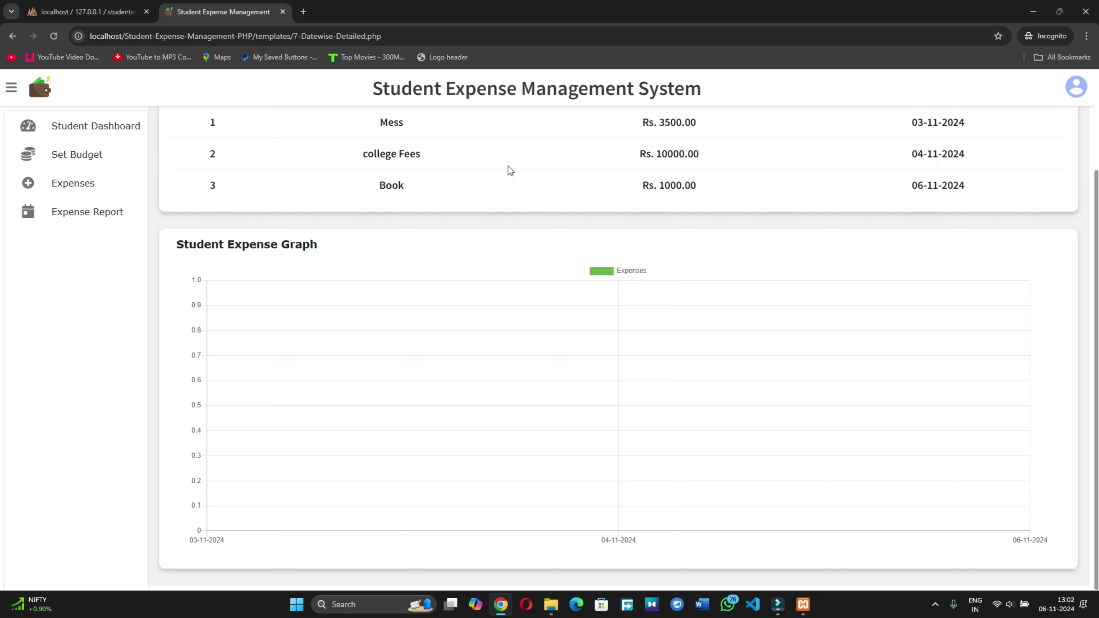
{"action": "scroll", "coordinate": [508, 170], "scroll_direction": "up", "scroll_amount": 3}
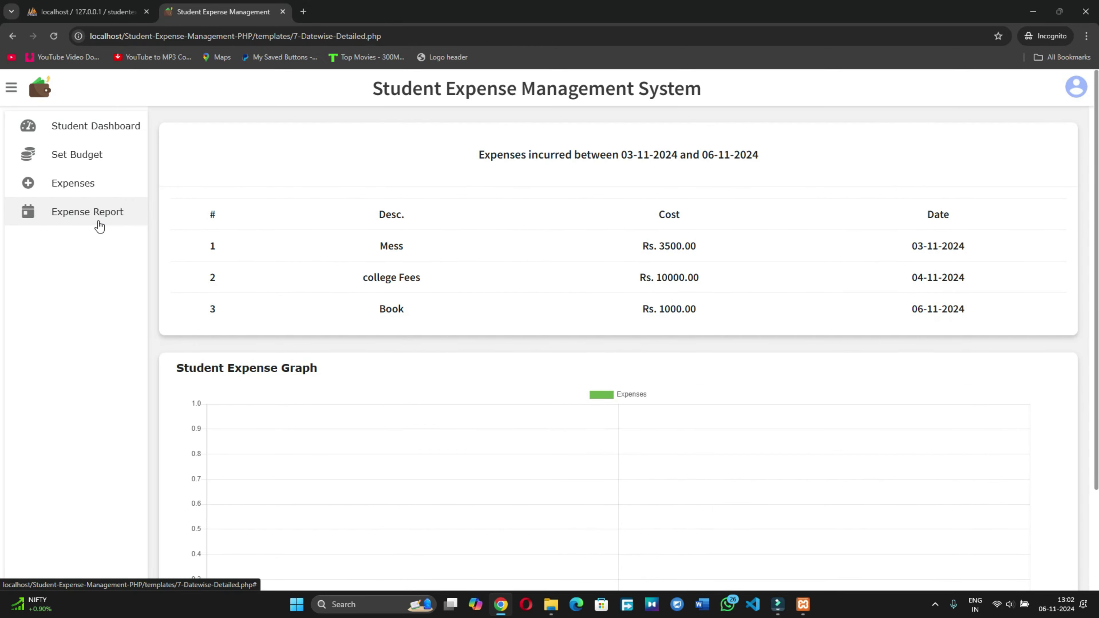
Step: Run the monthwise report from October 2024 to November 2024 and review the results
{"action": "left_click", "coordinate": [93, 218]}
{"action": "left_click", "coordinate": [77, 269]}
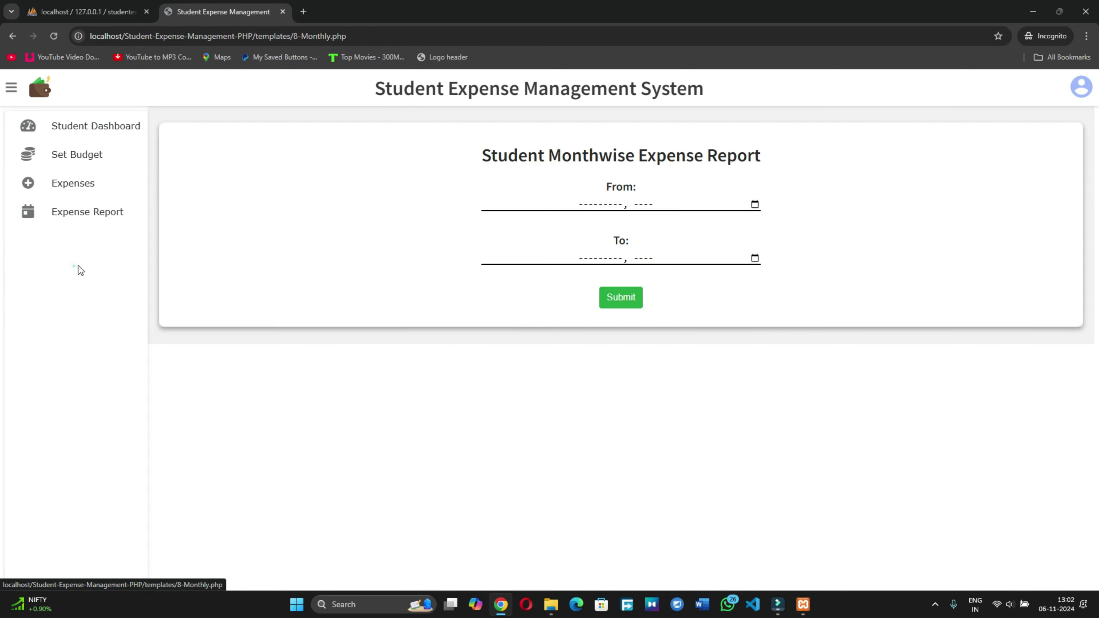
{"action": "left_click", "coordinate": [754, 205]}
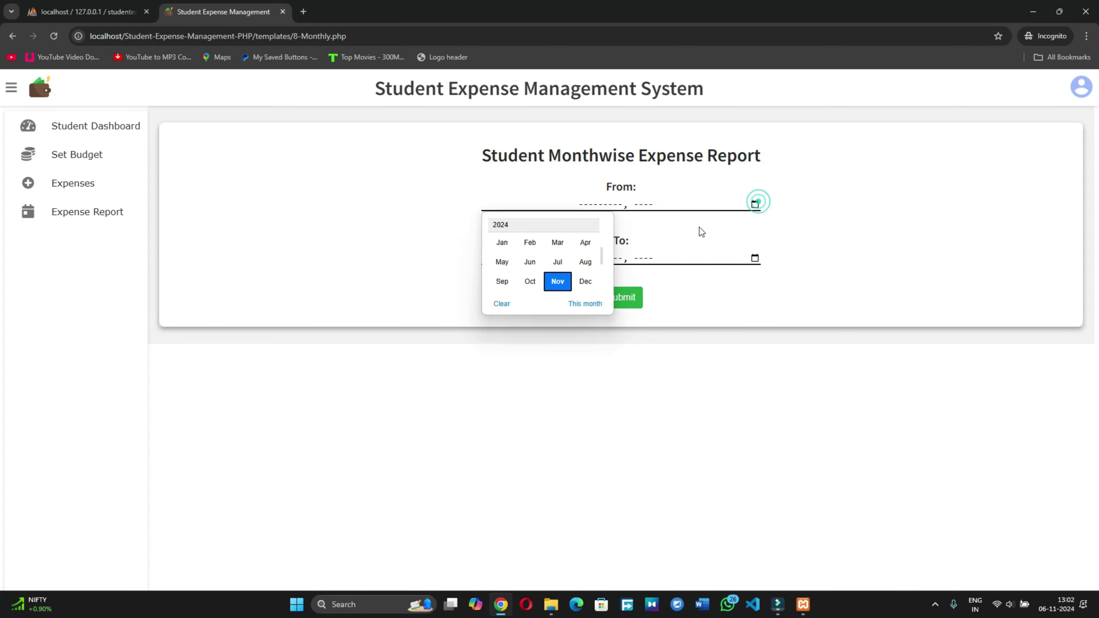
{"action": "left_click", "coordinate": [532, 282]}
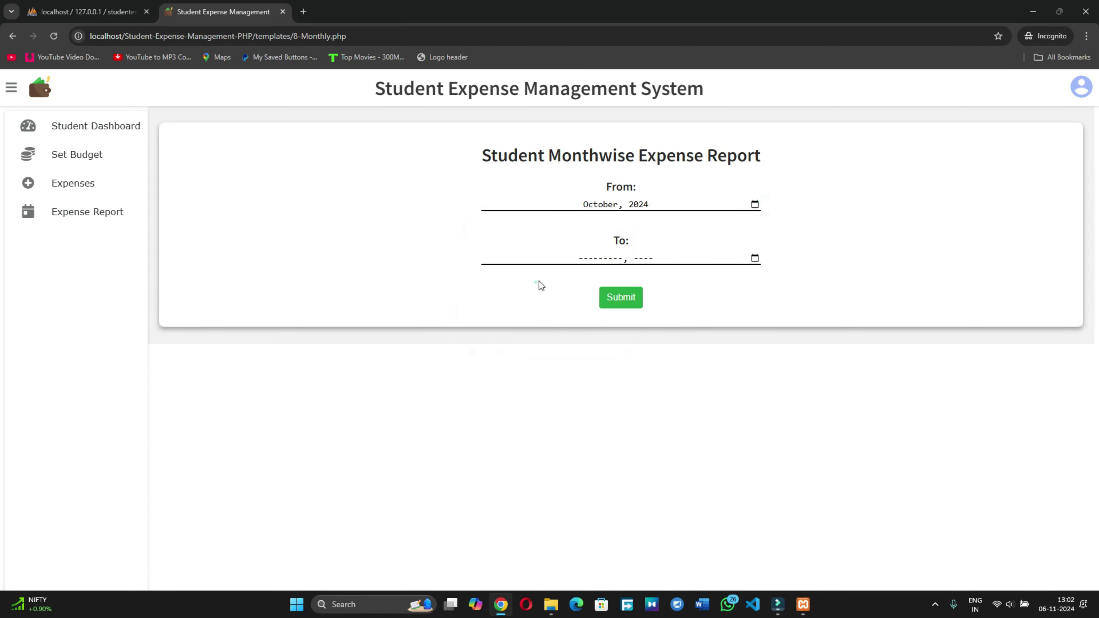
{"action": "left_click", "coordinate": [754, 259]}
{"action": "left_click", "coordinate": [558, 335]}
{"action": "left_click", "coordinate": [627, 305]}
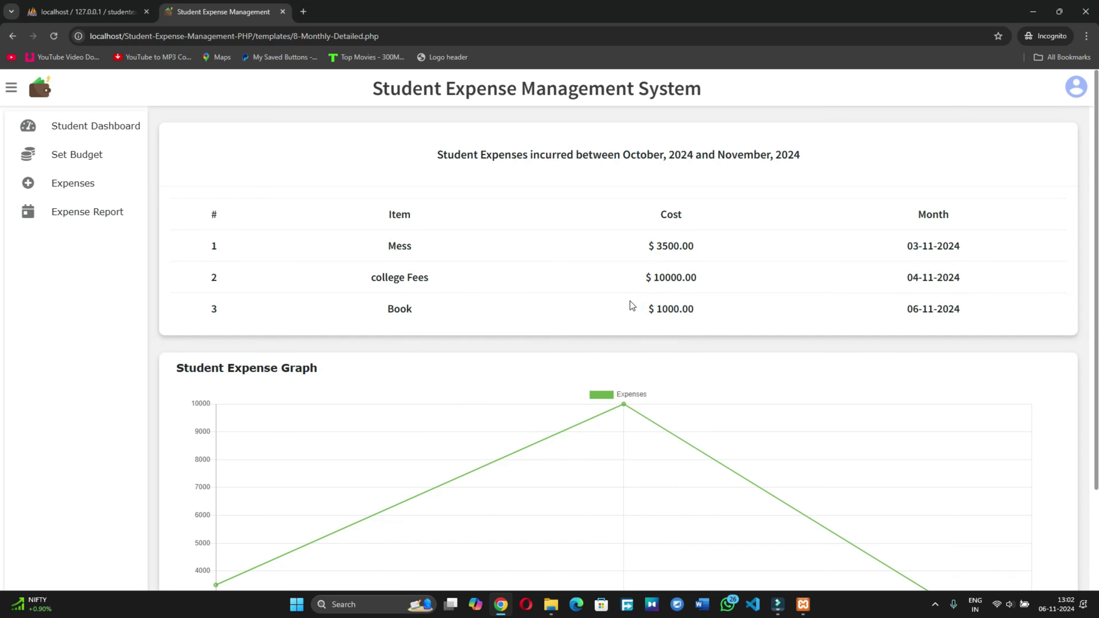
{"action": "scroll", "coordinate": [630, 301], "scroll_direction": "down", "scroll_amount": 3}
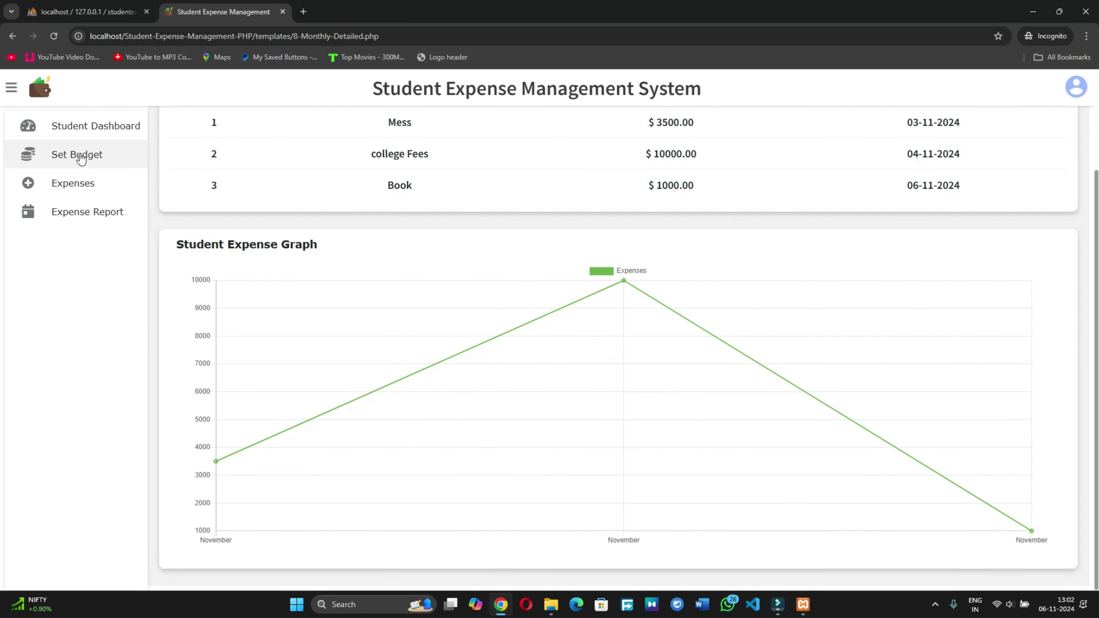
{"action": "left_click", "coordinate": [77, 214]}
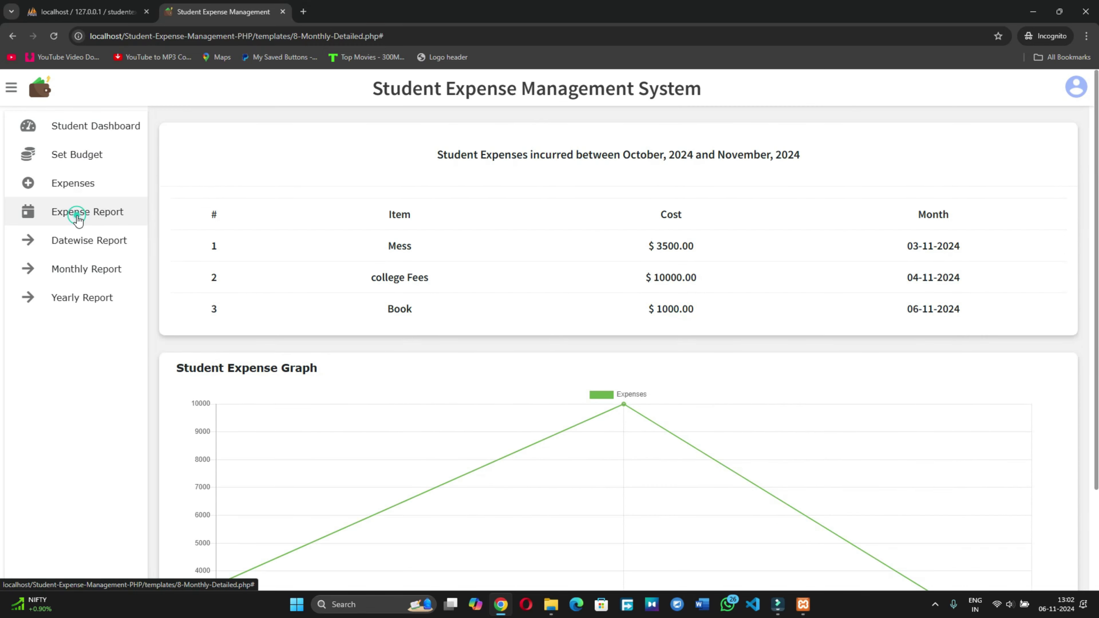
Step: Run the 2024 yearly report, then check the dashboard's Rs. 14500 spent and Rs. 15500 remaining
{"action": "left_click", "coordinate": [85, 300]}
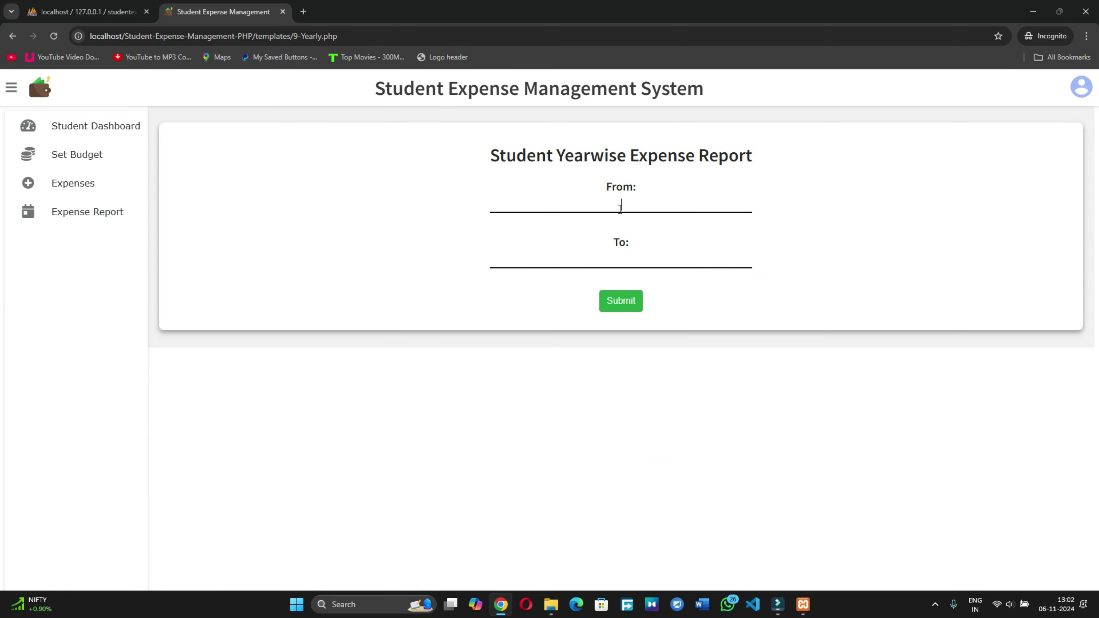
{"action": "left_click", "coordinate": [82, 212]}
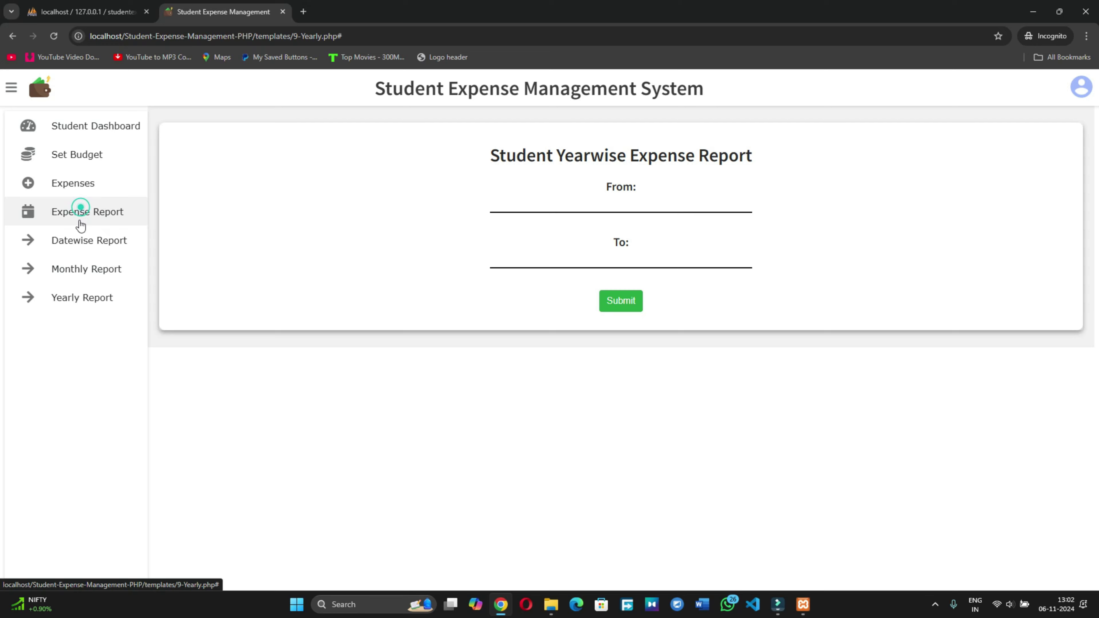
{"action": "left_click", "coordinate": [82, 299]}
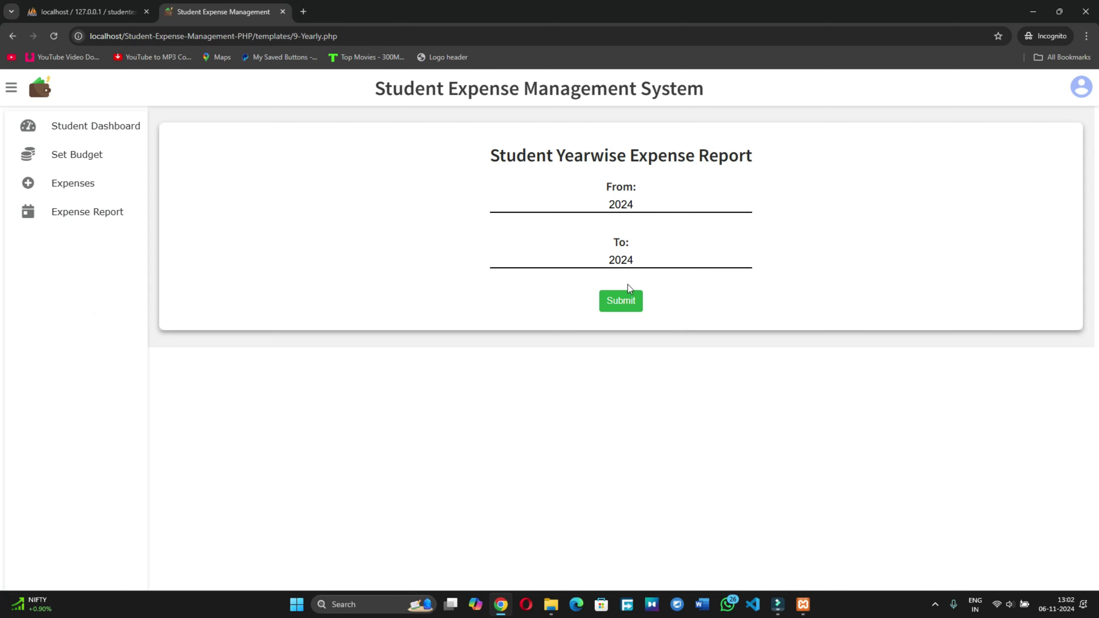
{"action": "left_click", "coordinate": [621, 305]}
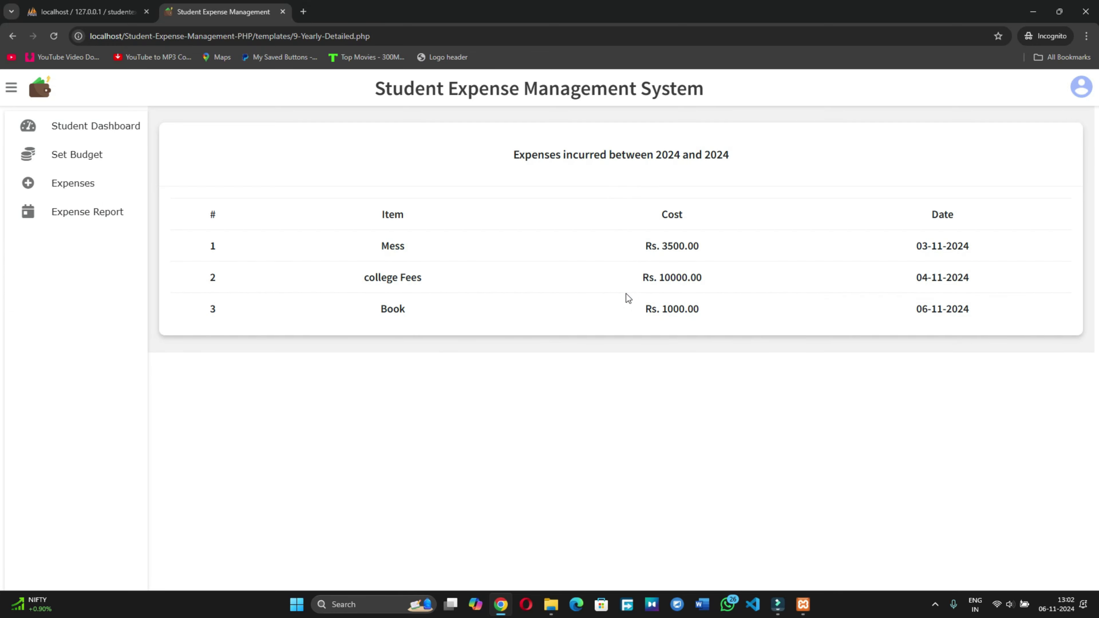
{"action": "left_click", "coordinate": [87, 125]}
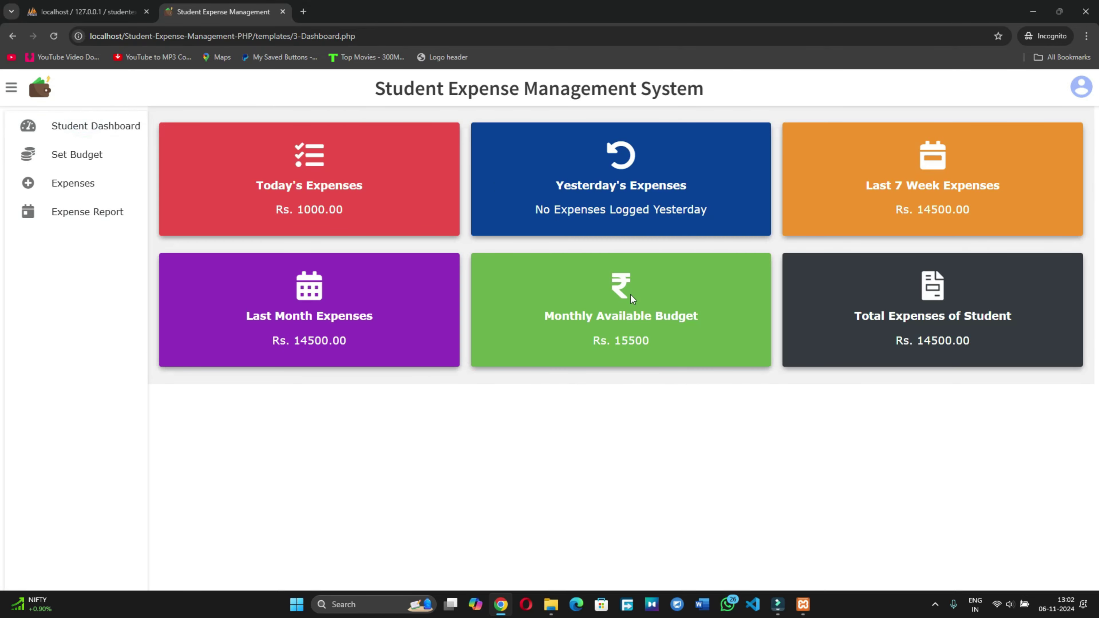
{"action": "left_click_drag", "start_coordinate": [651, 346], "coordinate": [575, 351]}
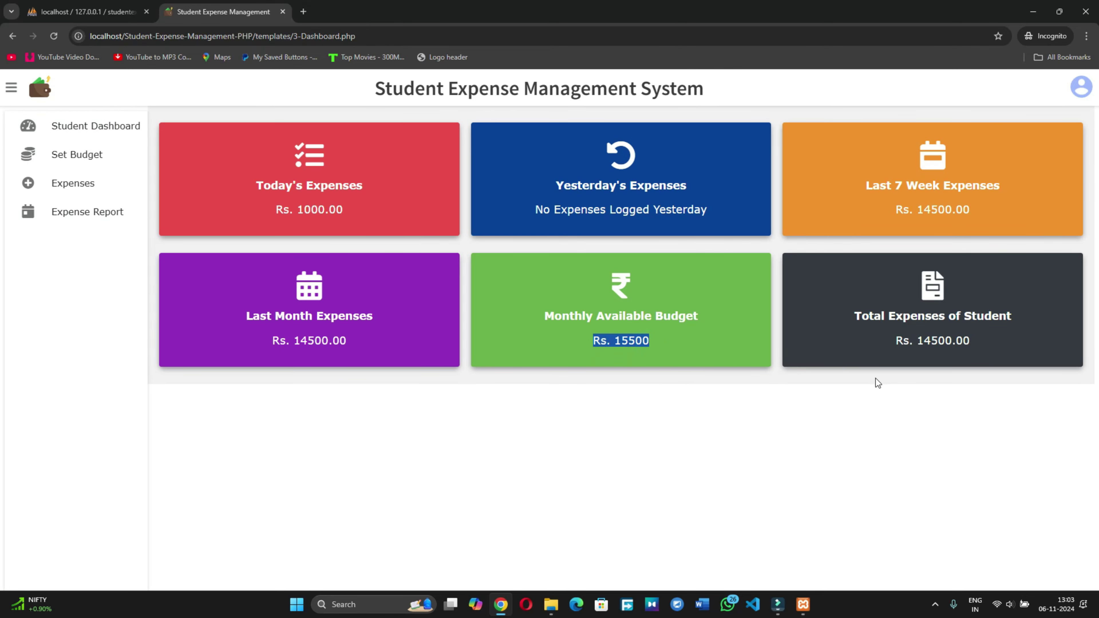